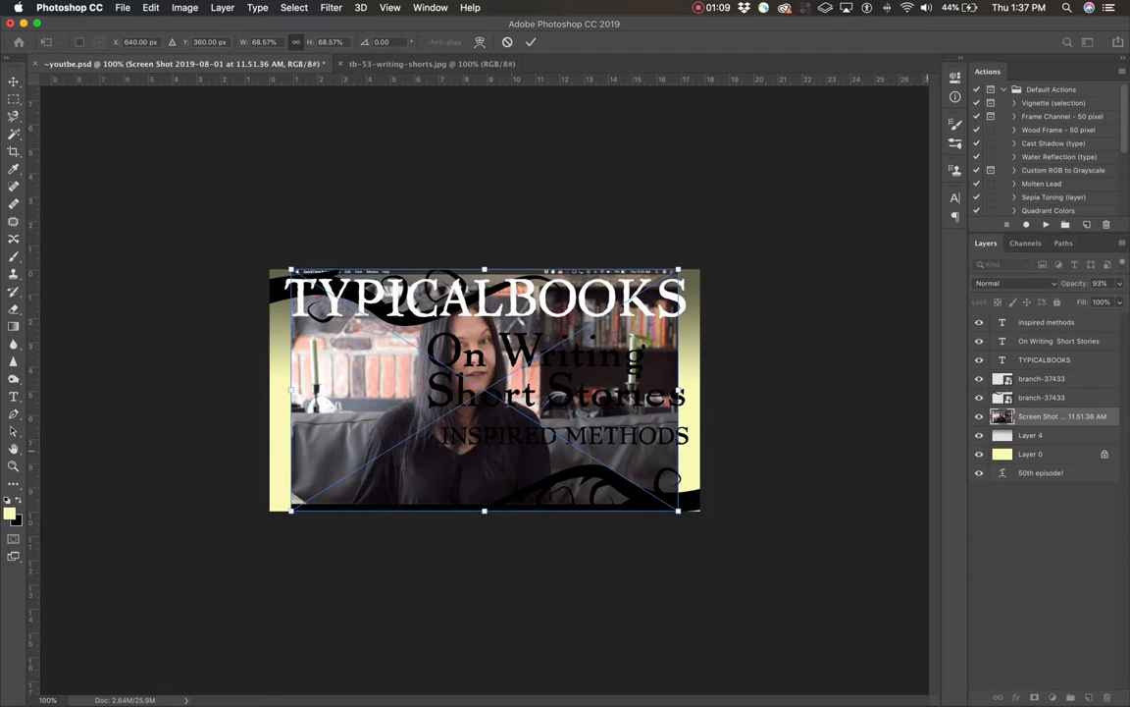
# - Commit the screenshot's transform and move its layer to the top of the layer stack
pyautogui.press('Return')
pyautogui.press('p')
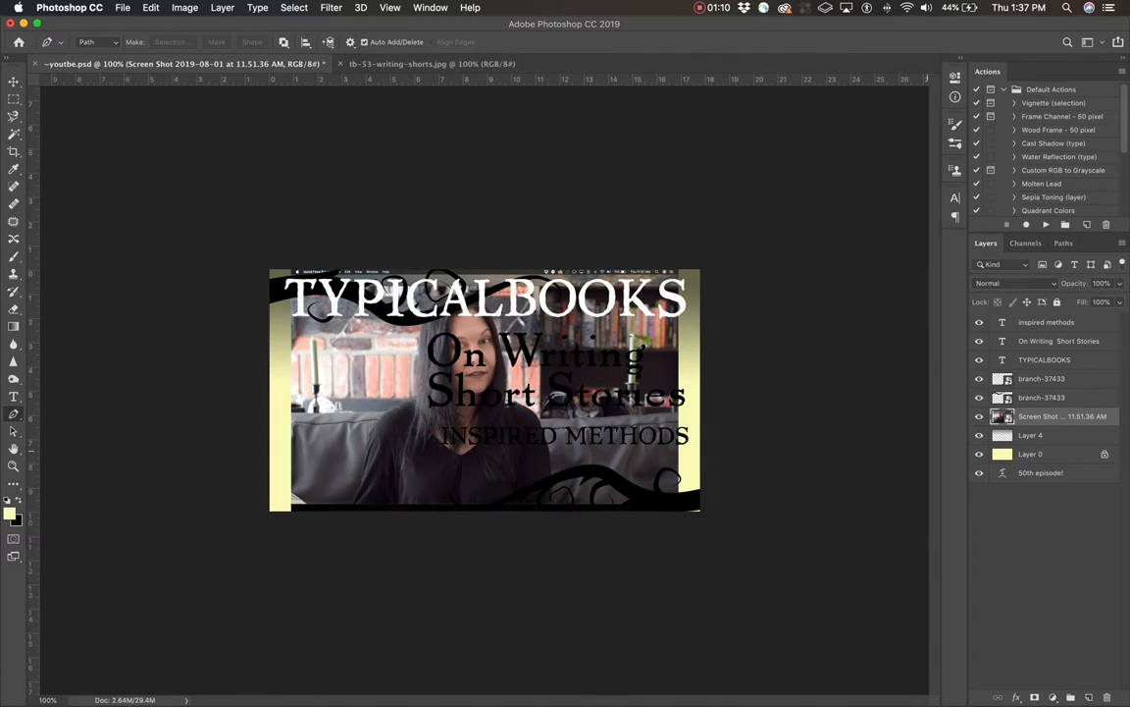
pyautogui.moveTo(1060, 416); pyautogui.dragTo(1040, 324)
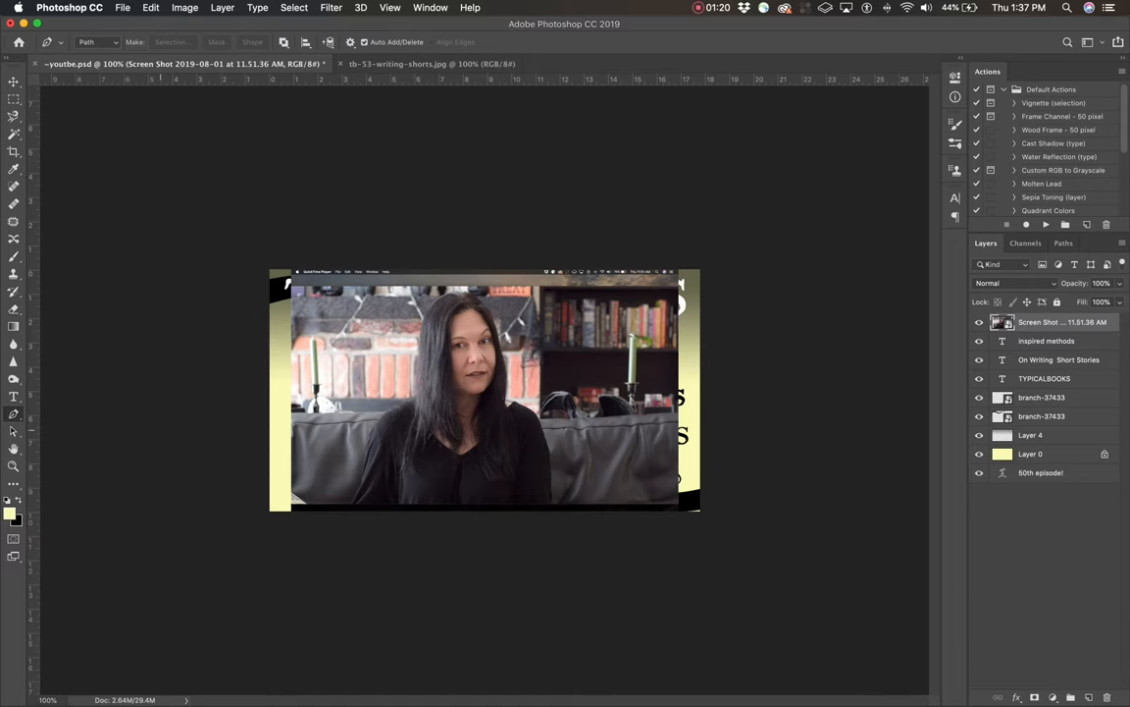
# - With the Pen tool, start a path at the woman's right-hand sleeve and run a straight segment along the photo's bottom edge to the left-hand sleeve
pyautogui.rightClick(14, 414)
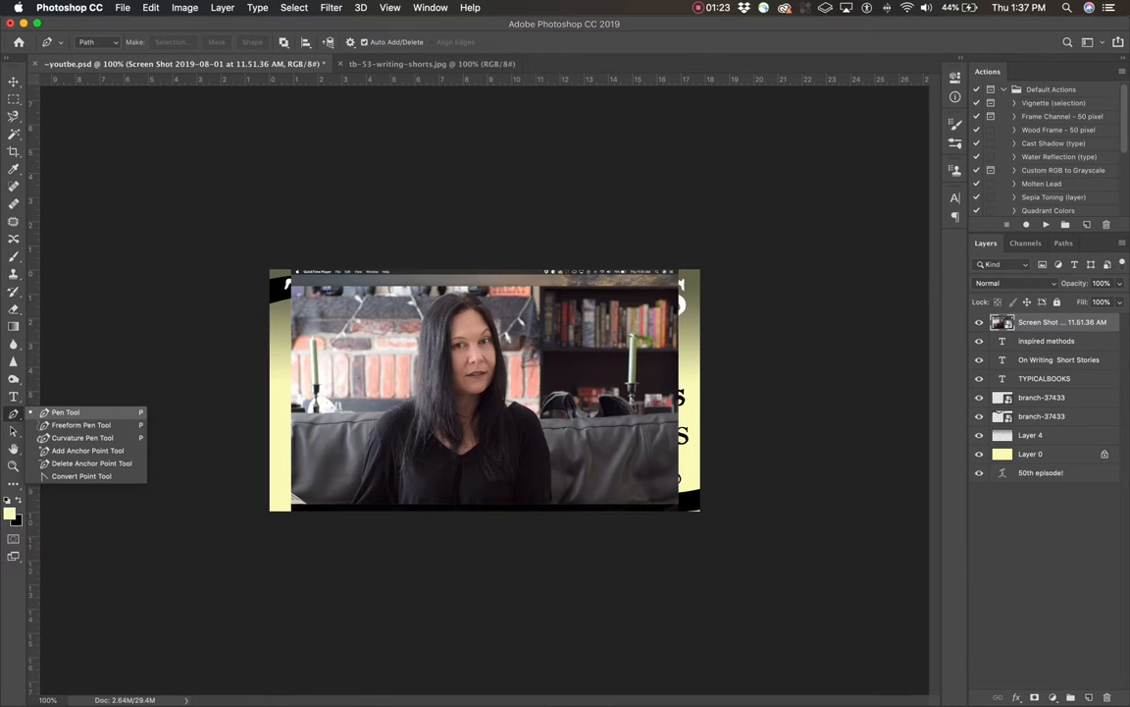
pyautogui.click(66, 412)
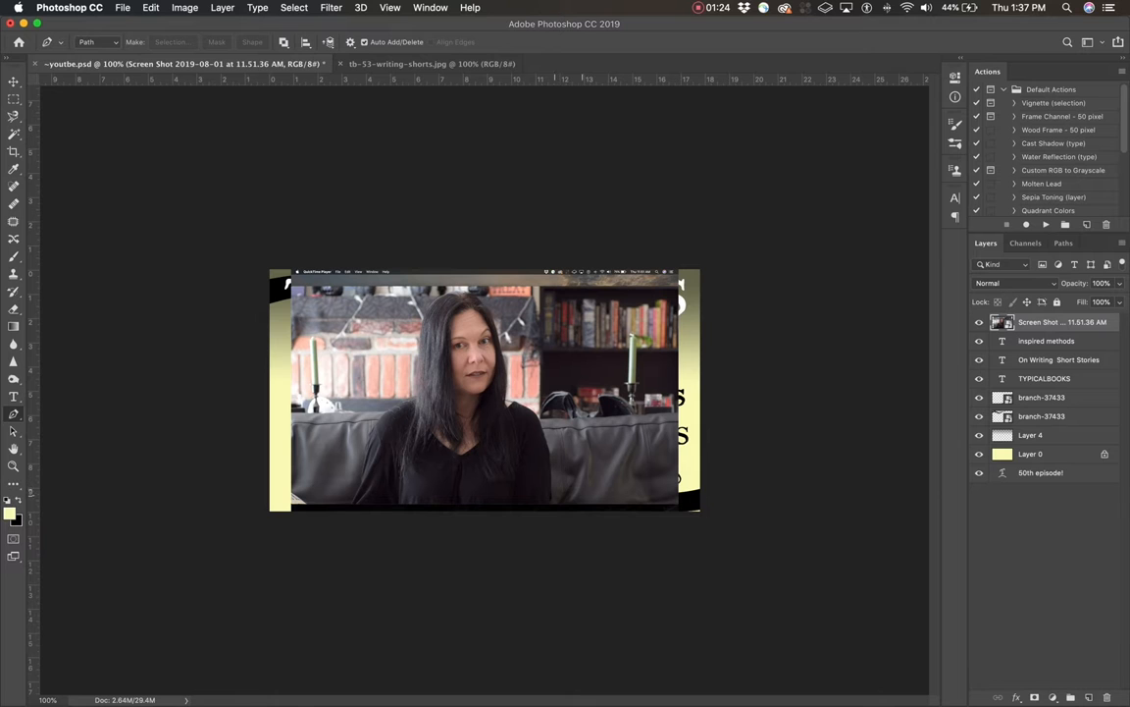
pyautogui.press('super+plus')
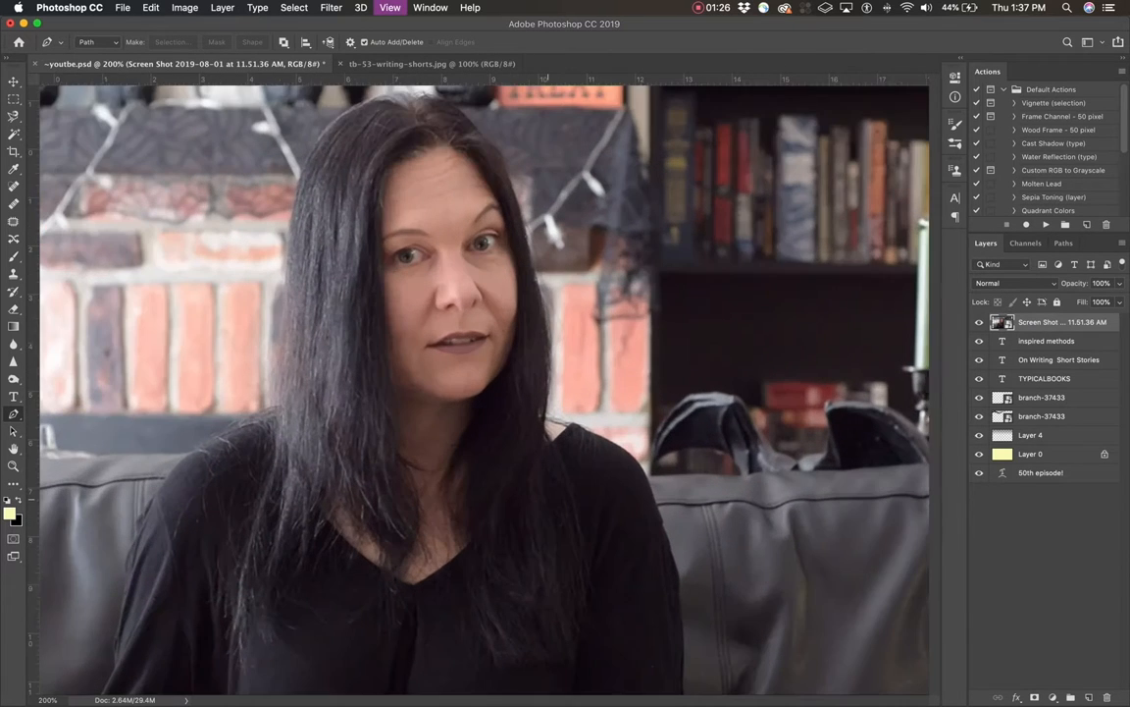
pyautogui.press('super+plus')
pyautogui.scroll(-5, 480, 353)
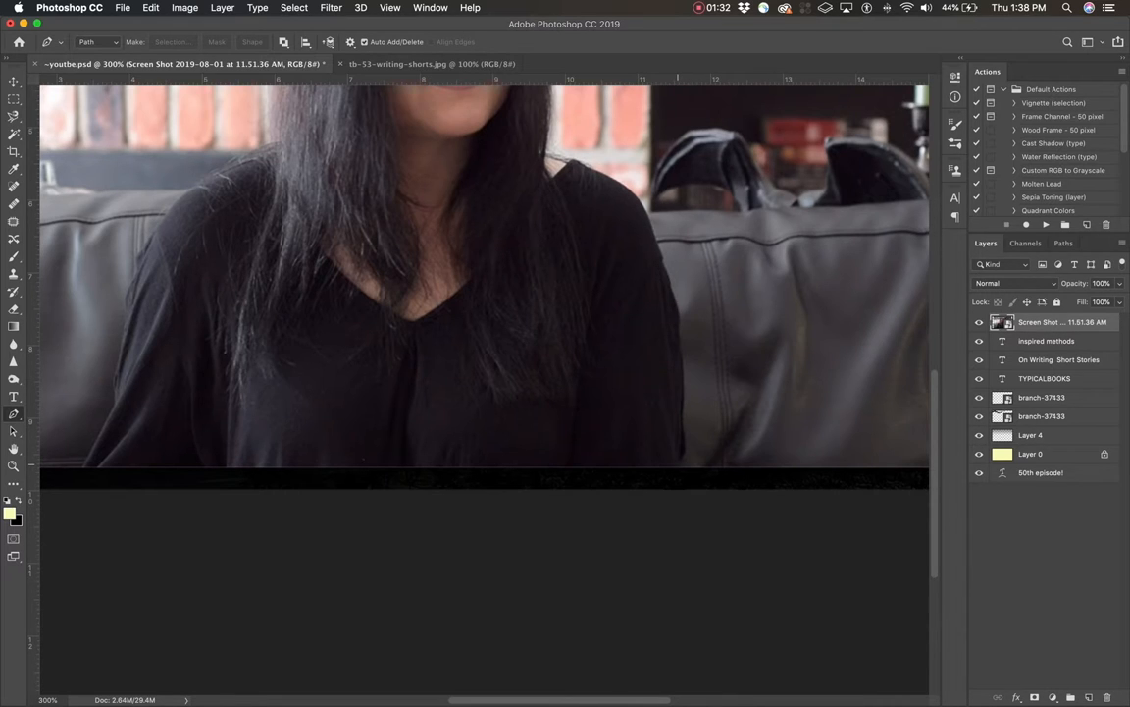
pyautogui.click(678, 465)
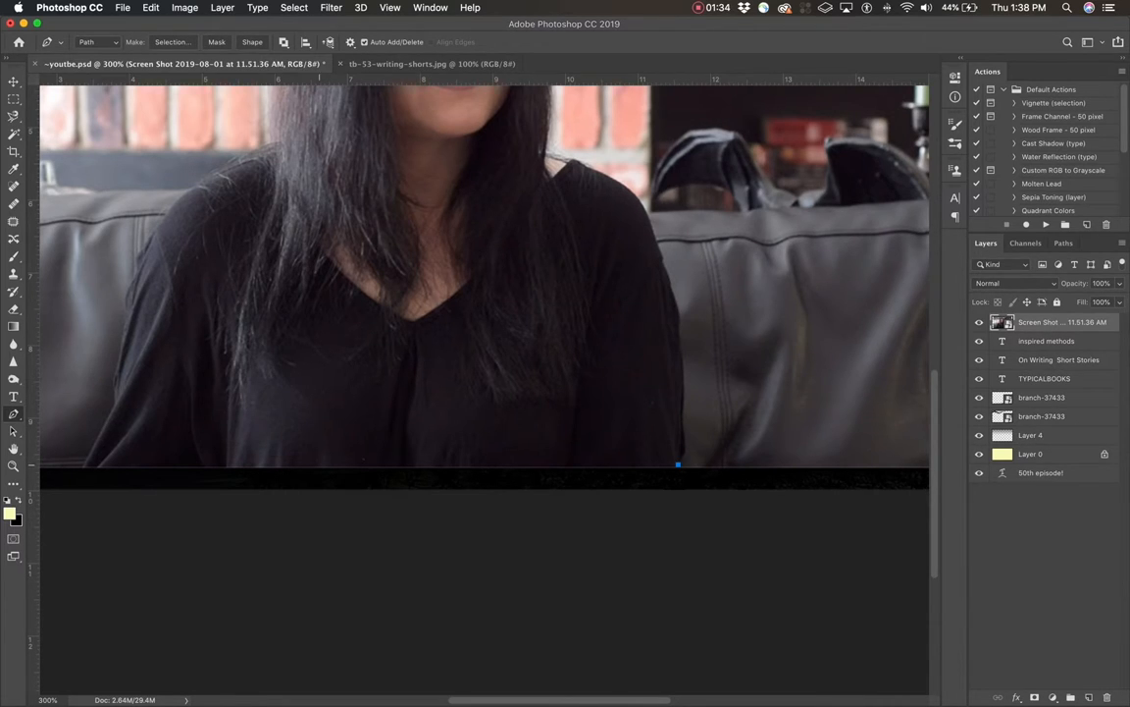
pyautogui.click(87, 466)
pyautogui.press('super+z')
pyautogui.click(210, 465)
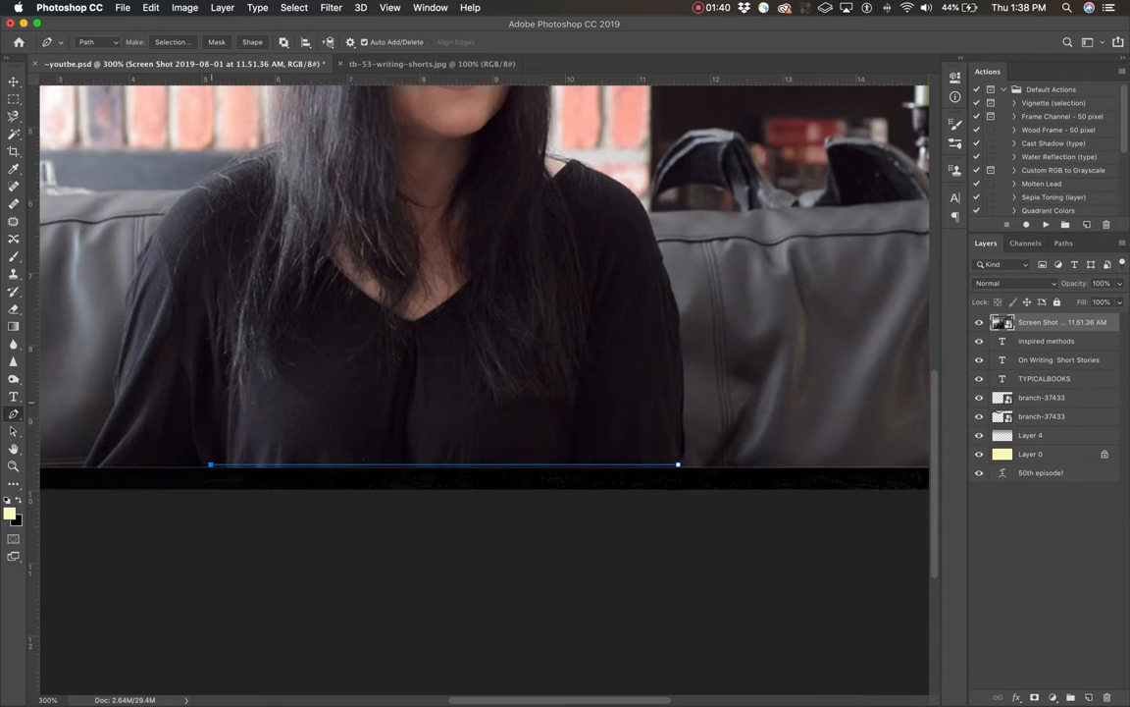
pyautogui.press('super+z')
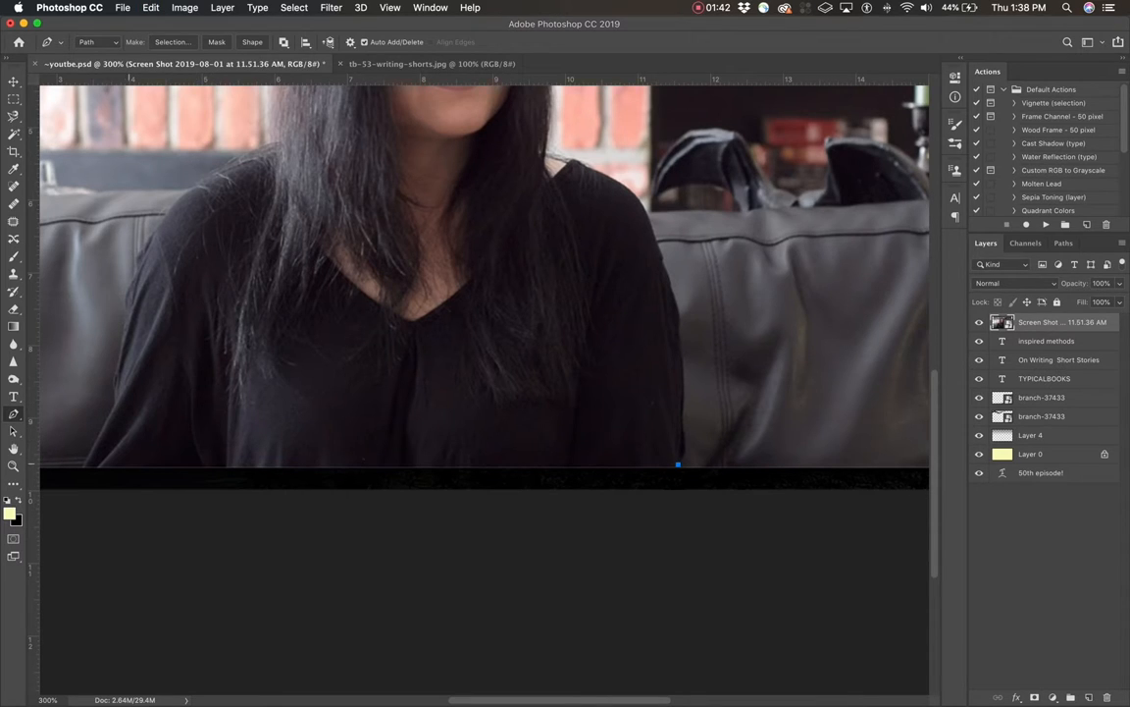
pyautogui.click(85, 465)
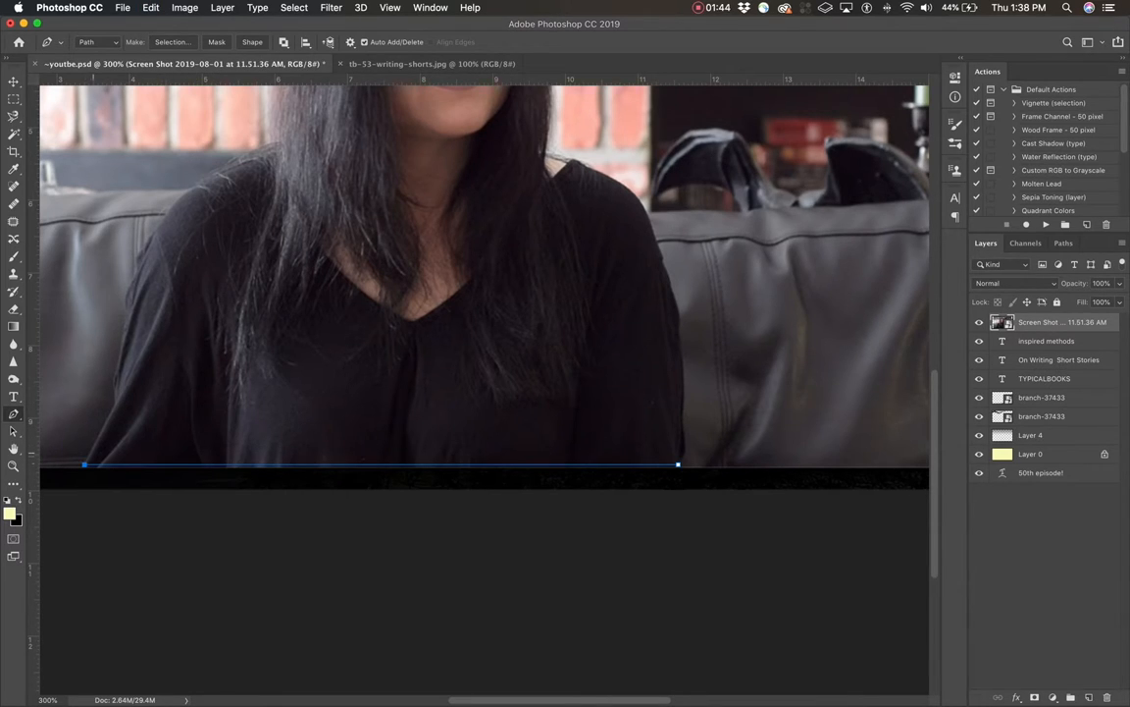
# - Continue the path up the lower part of the left-hand sleeve, following where the dark fabric meets the sofa
pyautogui.moveTo(87, 451); pyautogui.dragTo(87, 443)
pyautogui.press('super+z')
pyautogui.hscroll(-5, 113, 432)
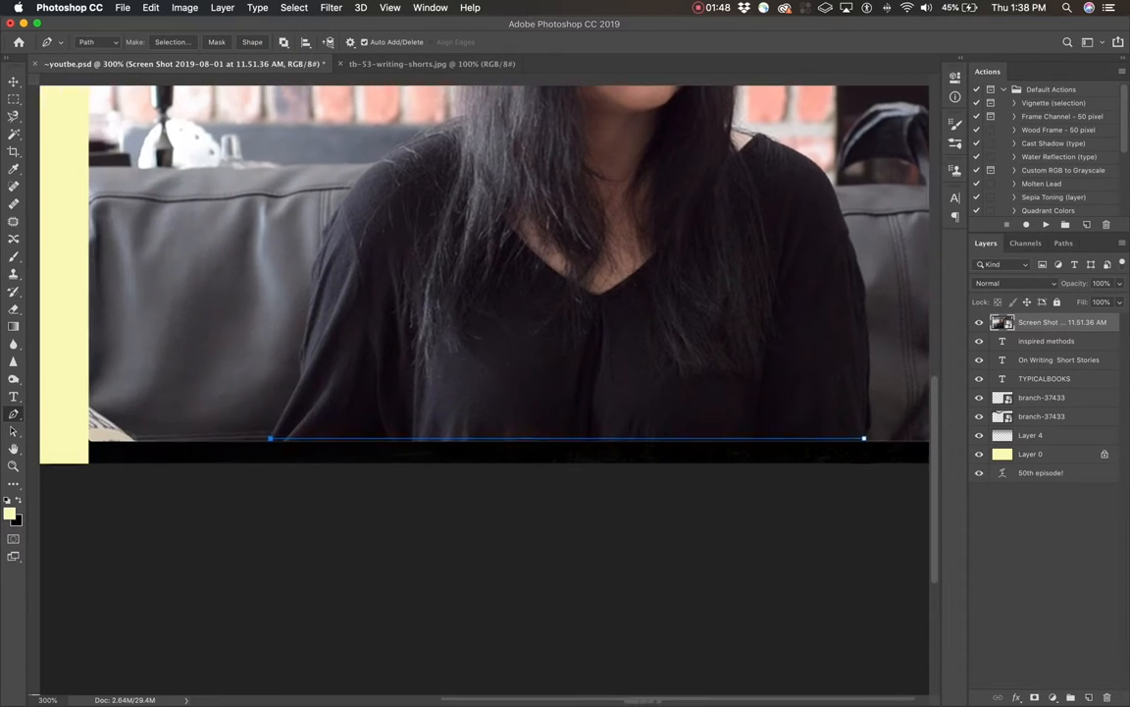
pyautogui.press('super+r')
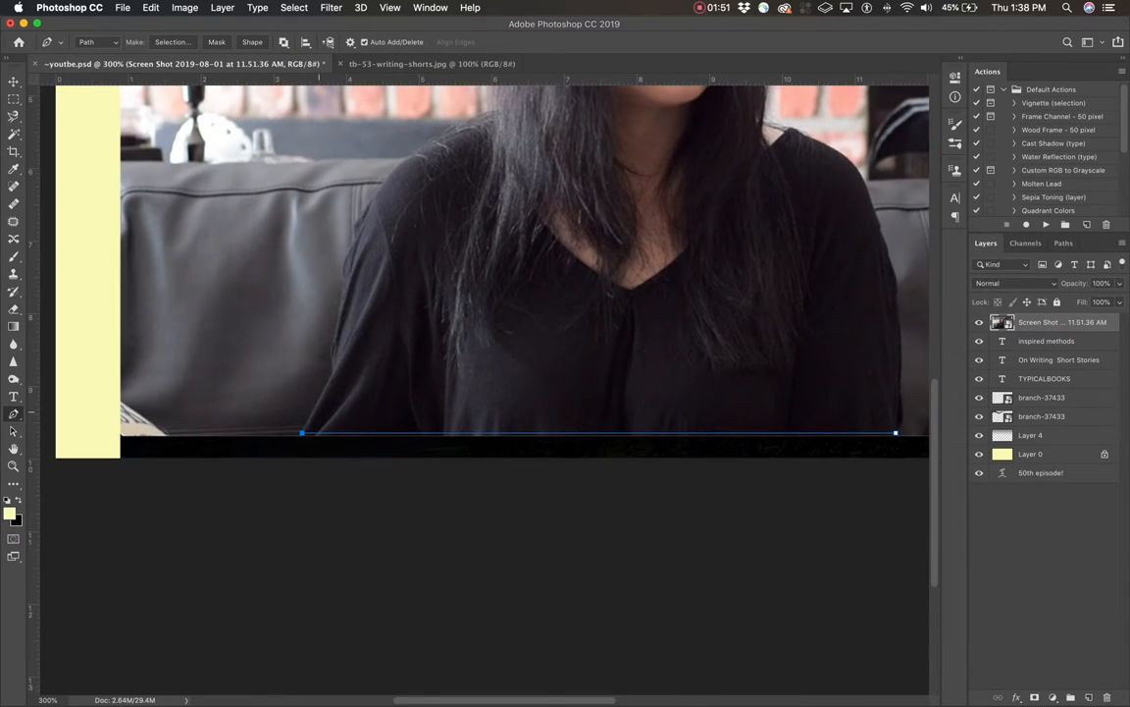
pyautogui.press('super+equal')
pyautogui.press('super+equal')
pyautogui.hscroll(-5, 484, 294)
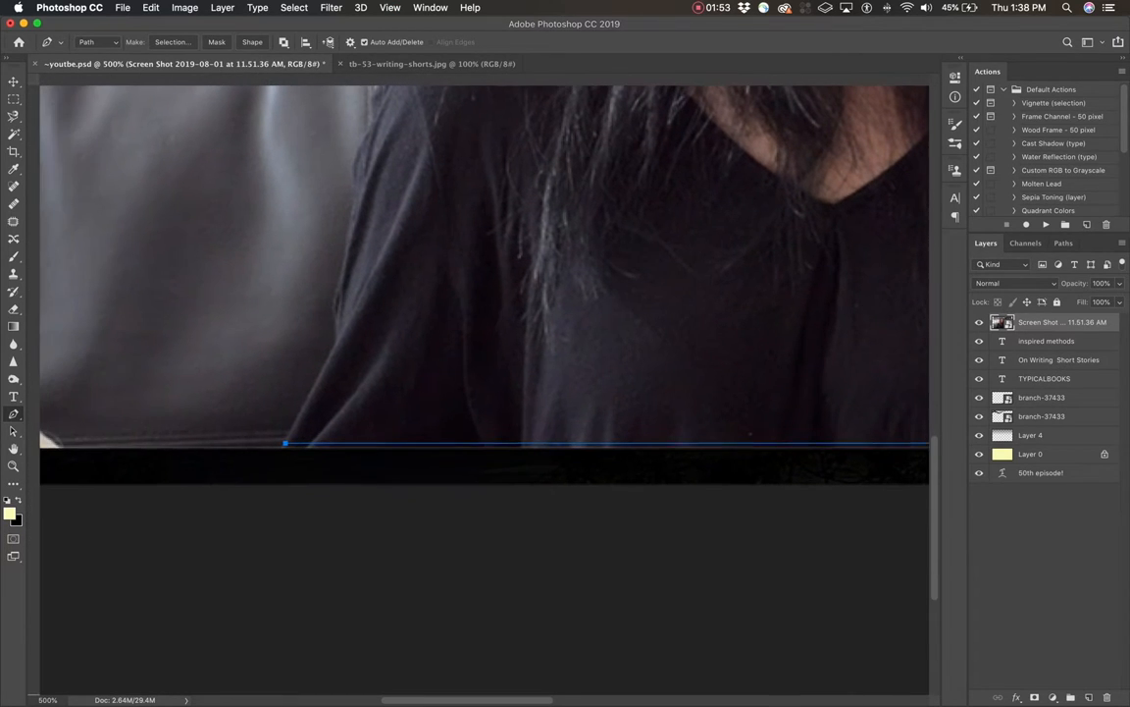
pyautogui.moveTo(314, 386); pyautogui.dragTo(323, 367)
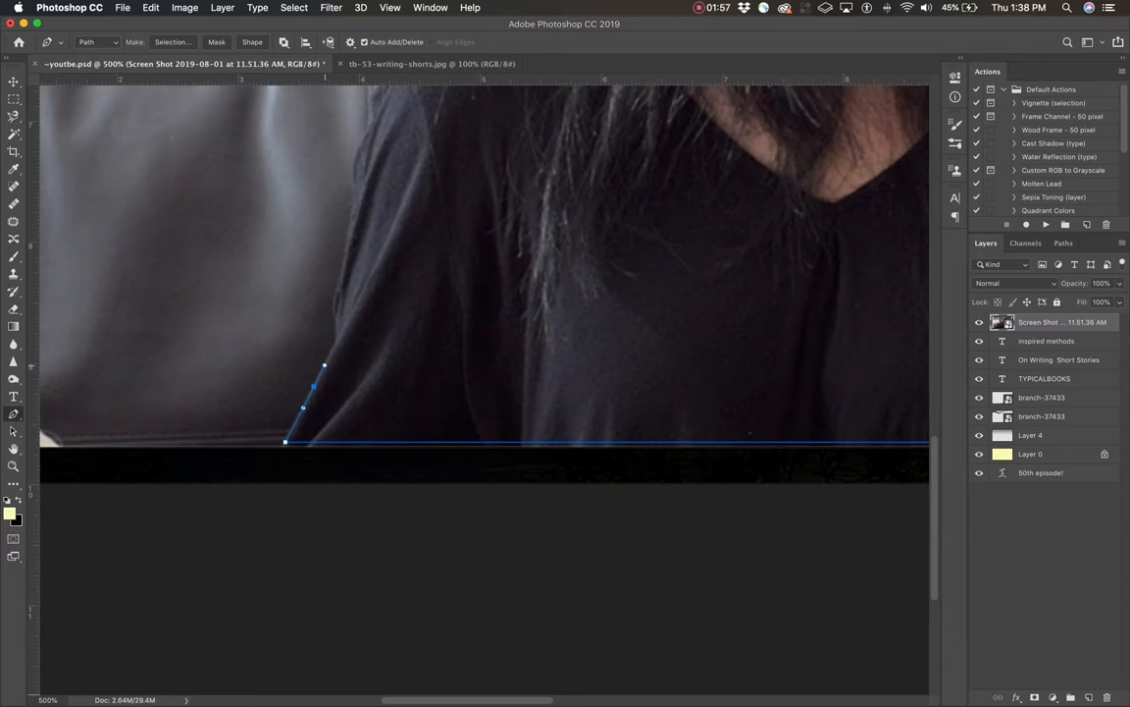
pyautogui.moveTo(339, 339)
pyautogui.mouseDown()
pyautogui.moveTo(346, 316)
pyautogui.moveTo(341, 337)
pyautogui.moveTo(354, 326)
pyautogui.moveTo(355, 349)
pyautogui.moveTo(337, 321)
pyautogui.mouseUp()
pyautogui.press('super+z')
pyautogui.moveTo(338, 292); pyautogui.dragTo(535, 439)
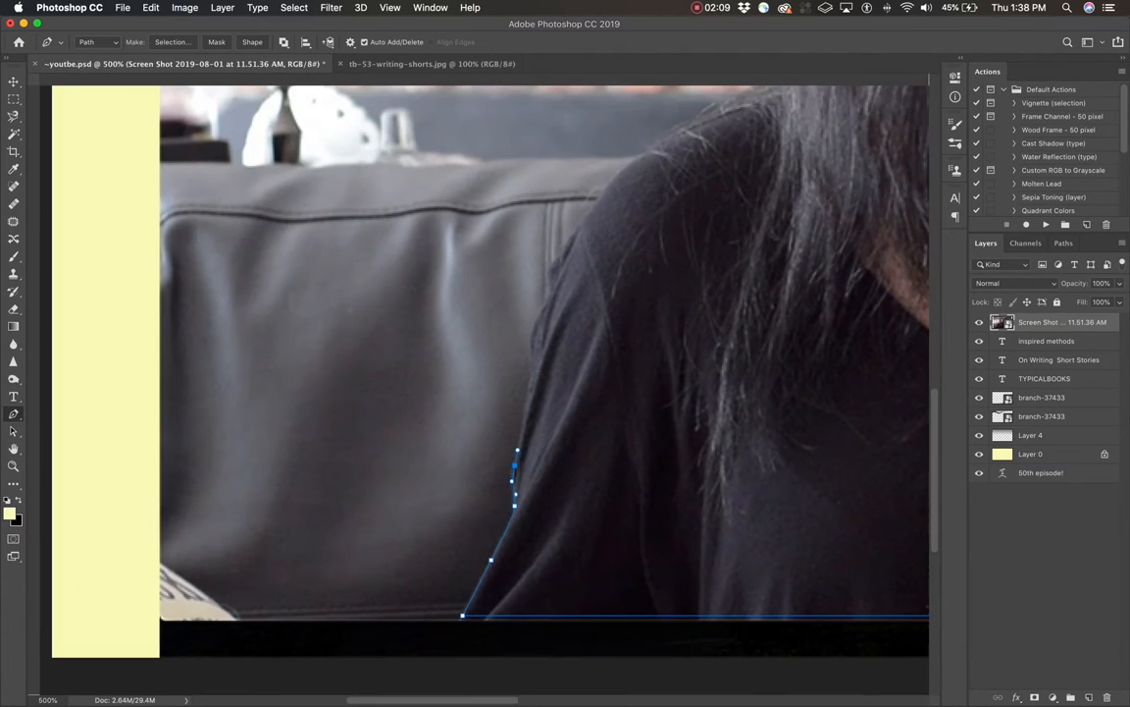
pyautogui.moveTo(512, 383); pyautogui.dragTo(396, 384)
pyautogui.moveTo(375, 456); pyautogui.dragTo(411, 487)
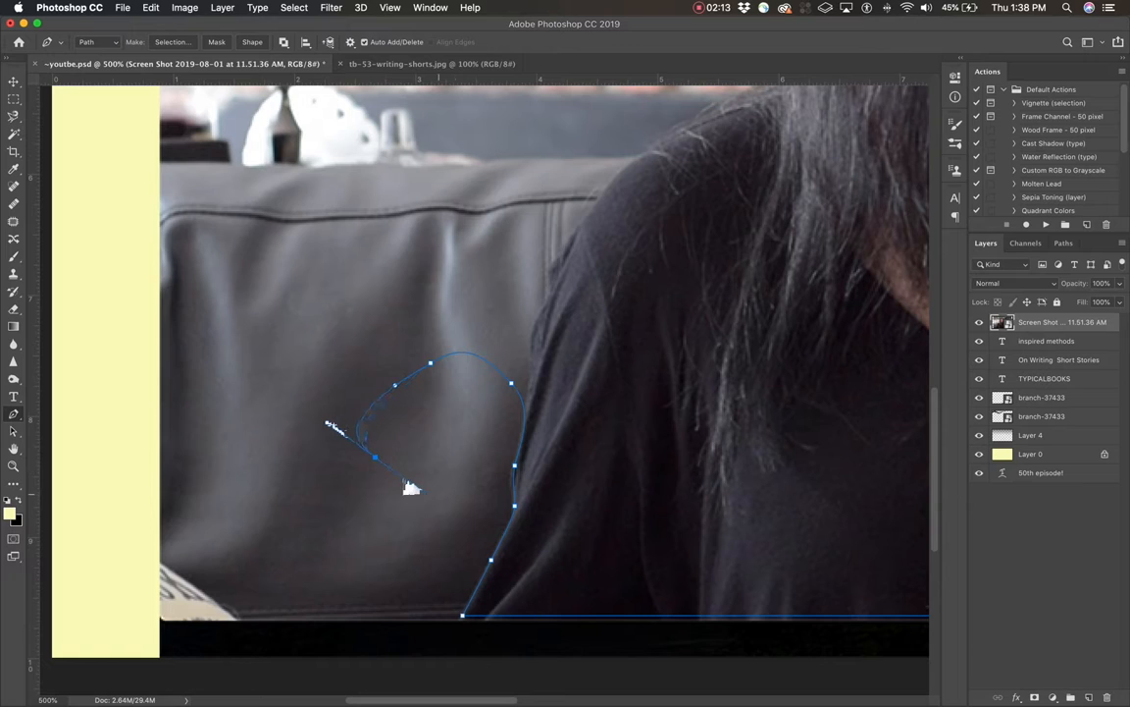
pyautogui.press('super+z')
pyautogui.press('super+z')
pyautogui.press('super+z')
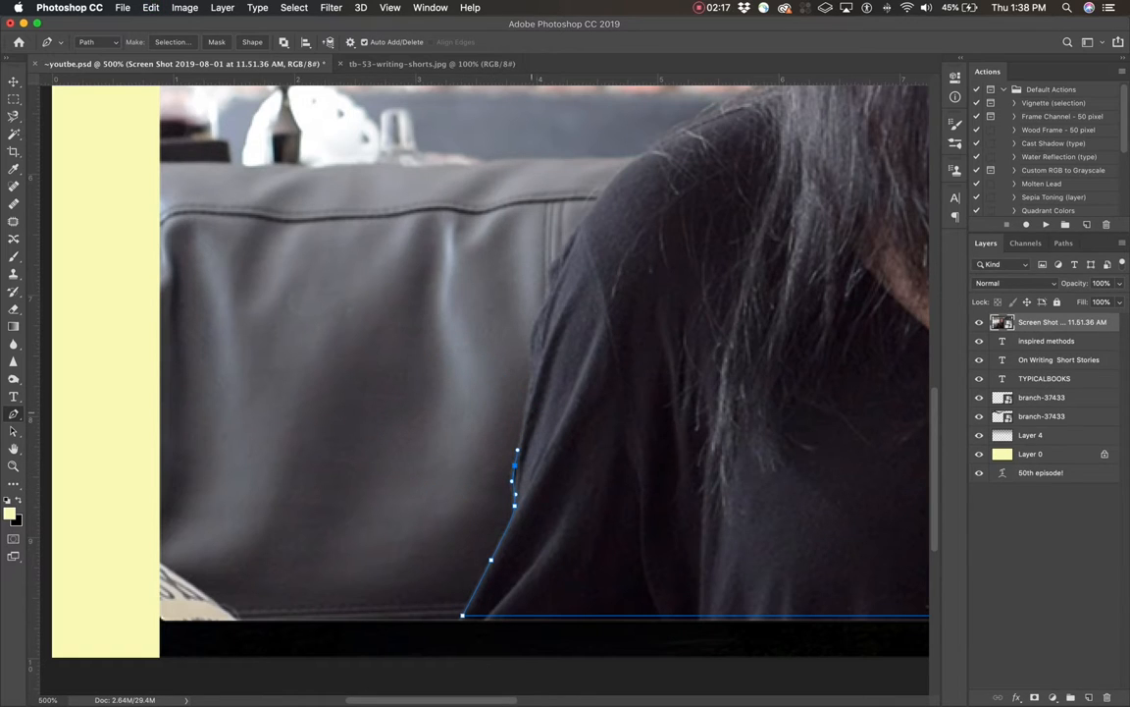
pyautogui.moveTo(533, 411); pyautogui.dragTo(541, 393)
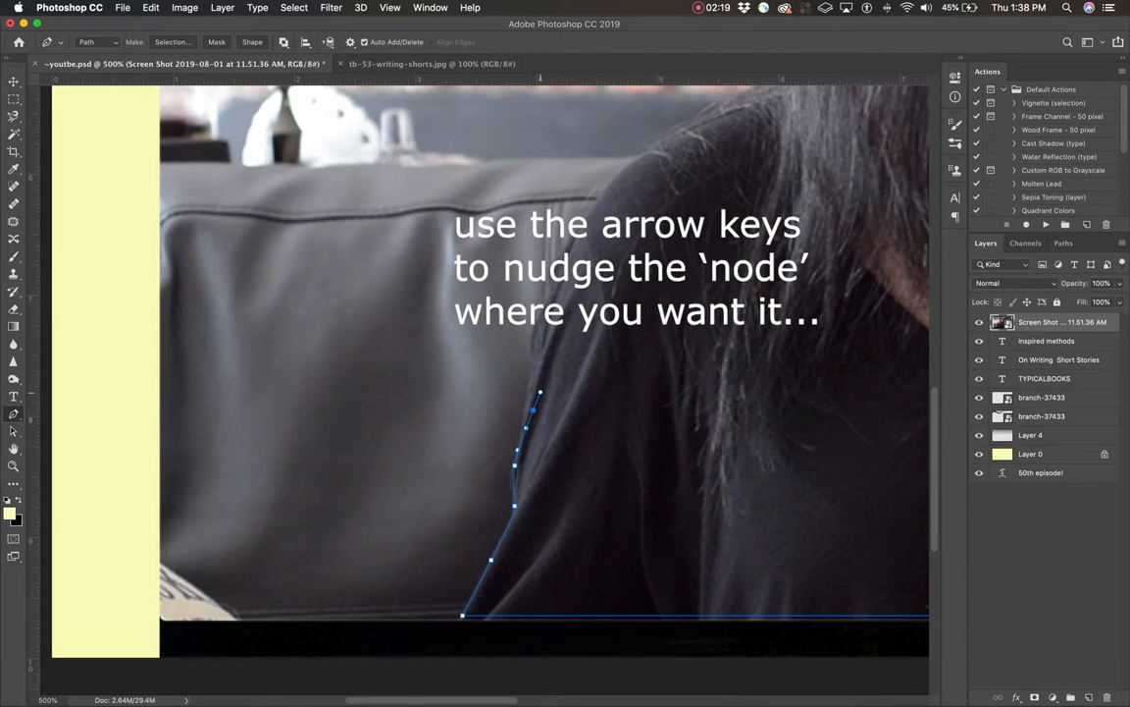
pyautogui.press('Left')
pyautogui.press('Left')
pyautogui.press('Left')
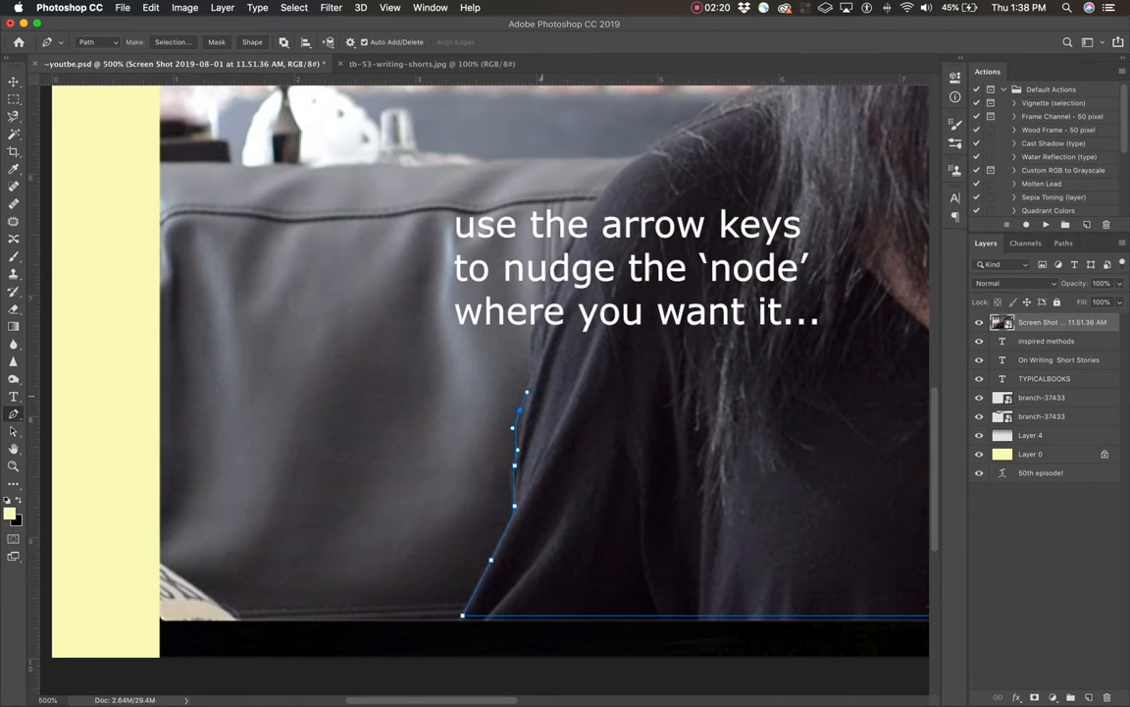
pyautogui.press('Right')
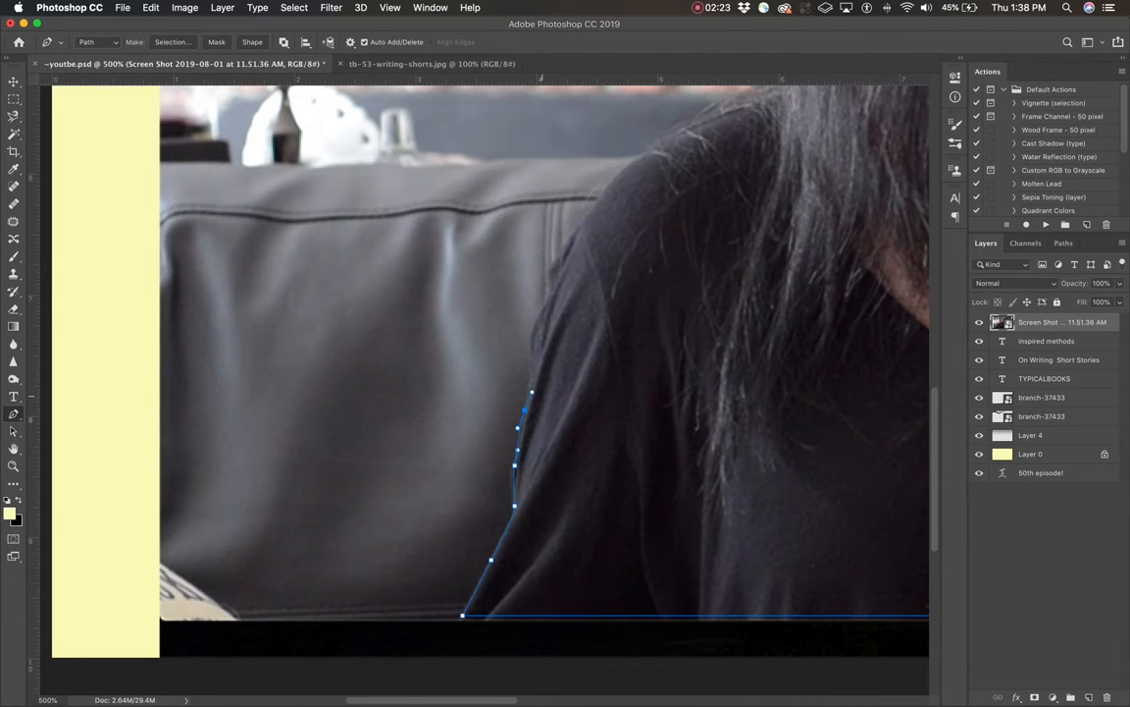
pyautogui.press('super+z')
pyautogui.press('super+z')
# - Extend the path along the upper part of the left-hand sleeve to just below the sofa's top seam
pyautogui.moveTo(532, 385); pyautogui.dragTo(532, 338)
pyautogui.scroll(5, 596, 291)
pyautogui.moveTo(550, 409); pyautogui.dragTo(572, 347)
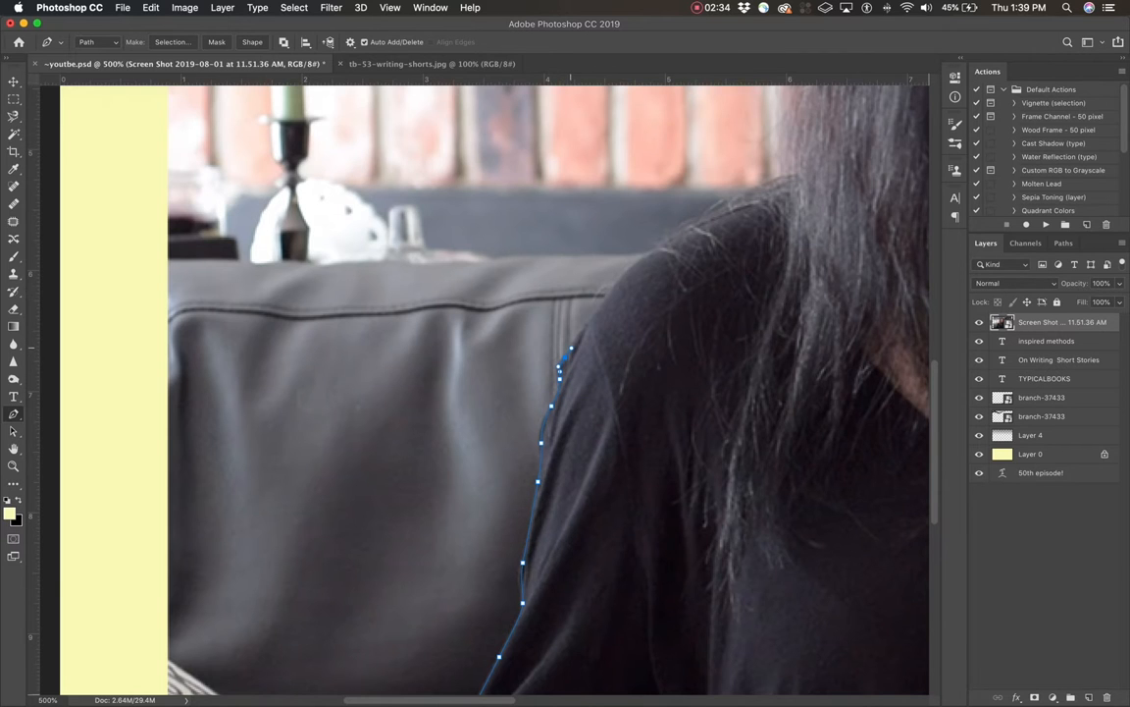
# - Trace the path over the left-hand shoulder with curved segments until it meets the hair
pyautogui.scroll(7, 572, 347)
pyautogui.hscroll(4, 572, 346)
pyautogui.scroll(3, 485, 395)
pyautogui.hscroll(2, 485, 395)
pyautogui.moveTo(499, 491); pyautogui.dragTo(504, 481)
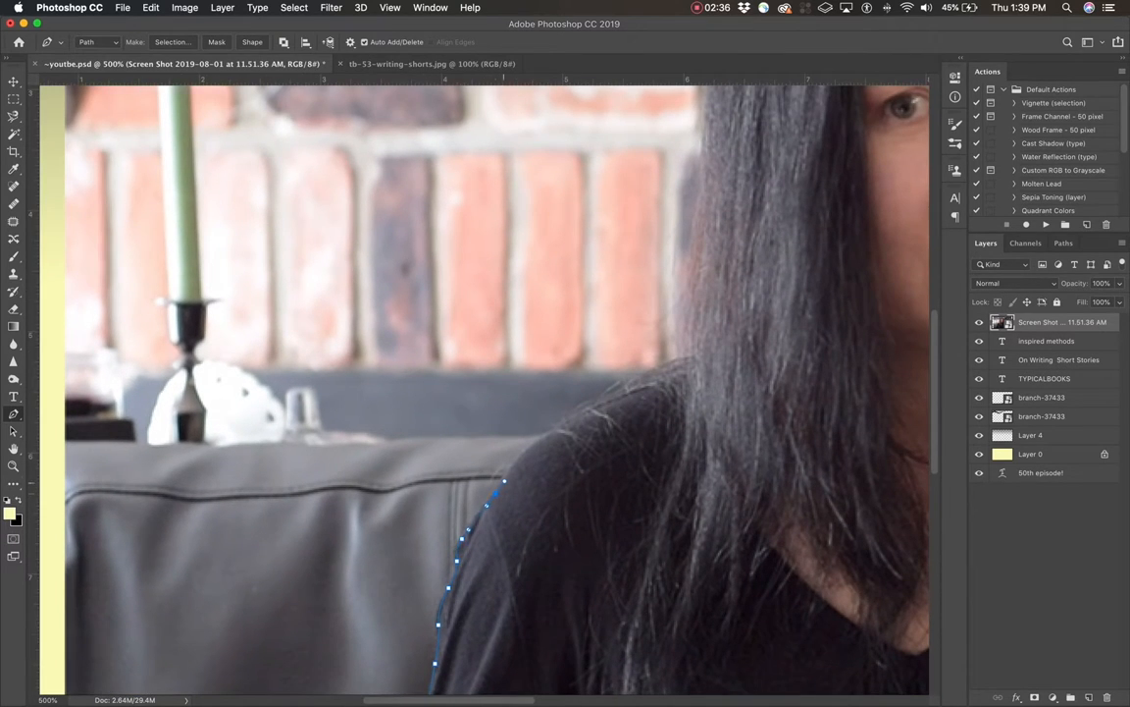
pyautogui.moveTo(544, 439); pyautogui.dragTo(561, 424)
pyautogui.scroll(1, 562, 424)
pyautogui.scroll(5, 485, 394)
pyautogui.hscroll(5, 485, 395)
pyautogui.moveTo(540, 461); pyautogui.dragTo(603, 432)
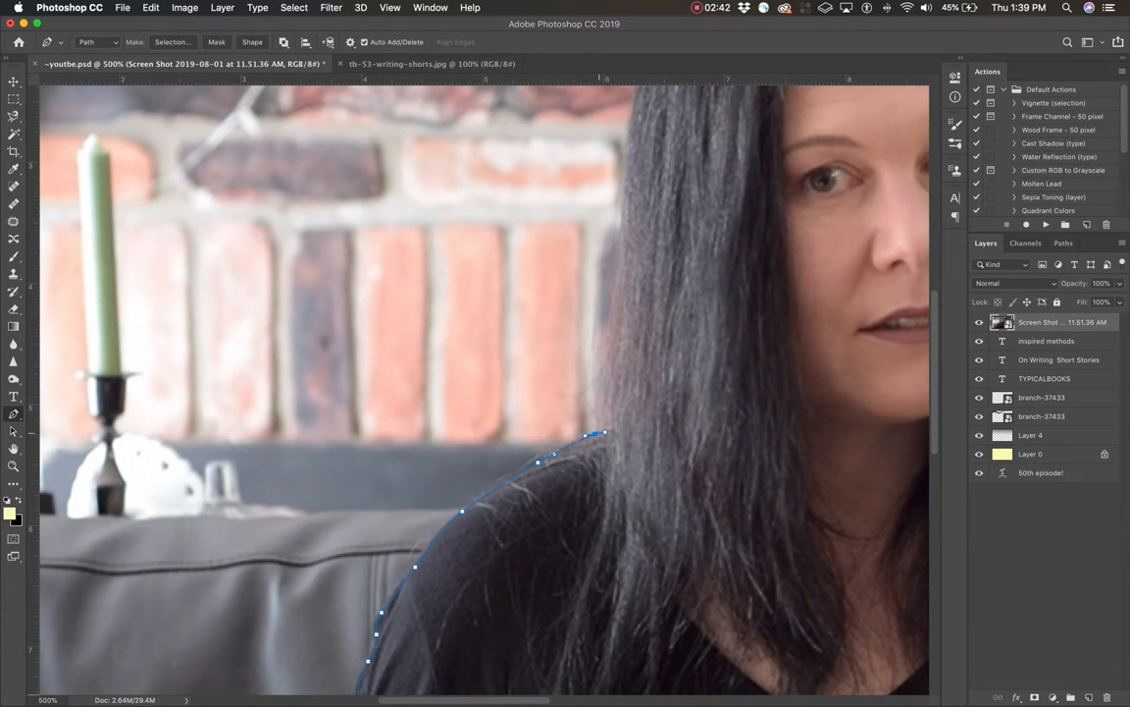
pyautogui.click(618, 425)
# - Trace the path up the left-hand edge of the hair and over the crown to the parting
pyautogui.scroll(8, 660, 339)
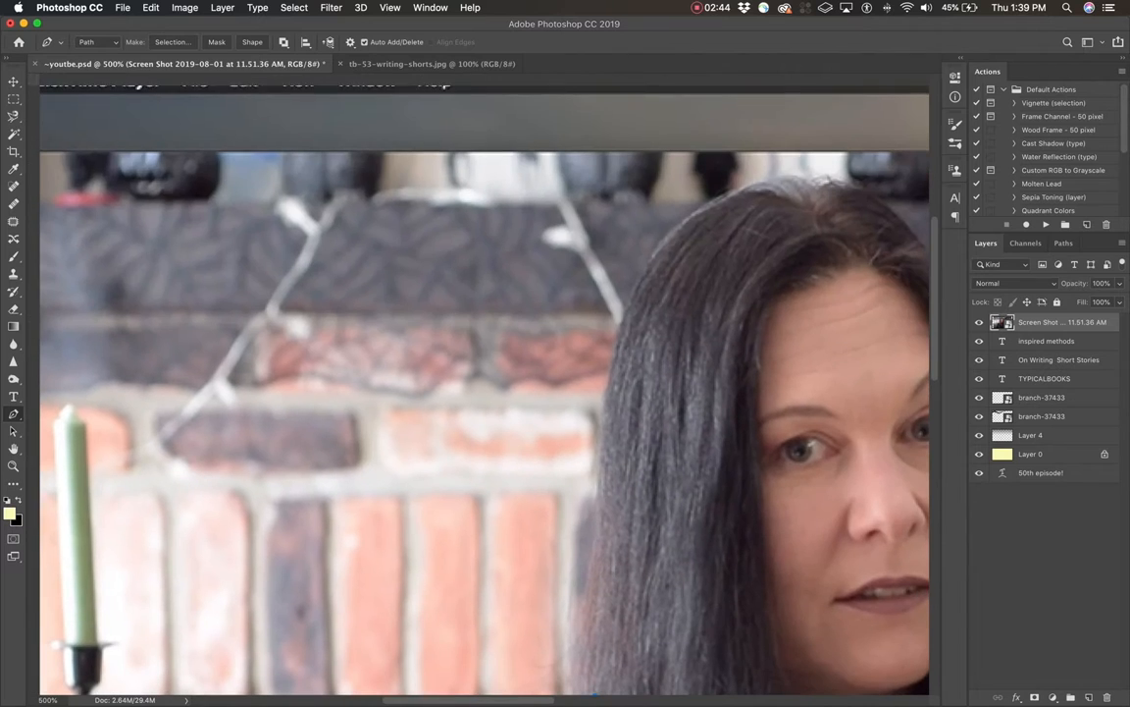
pyautogui.moveTo(600, 522); pyautogui.dragTo(604, 481)
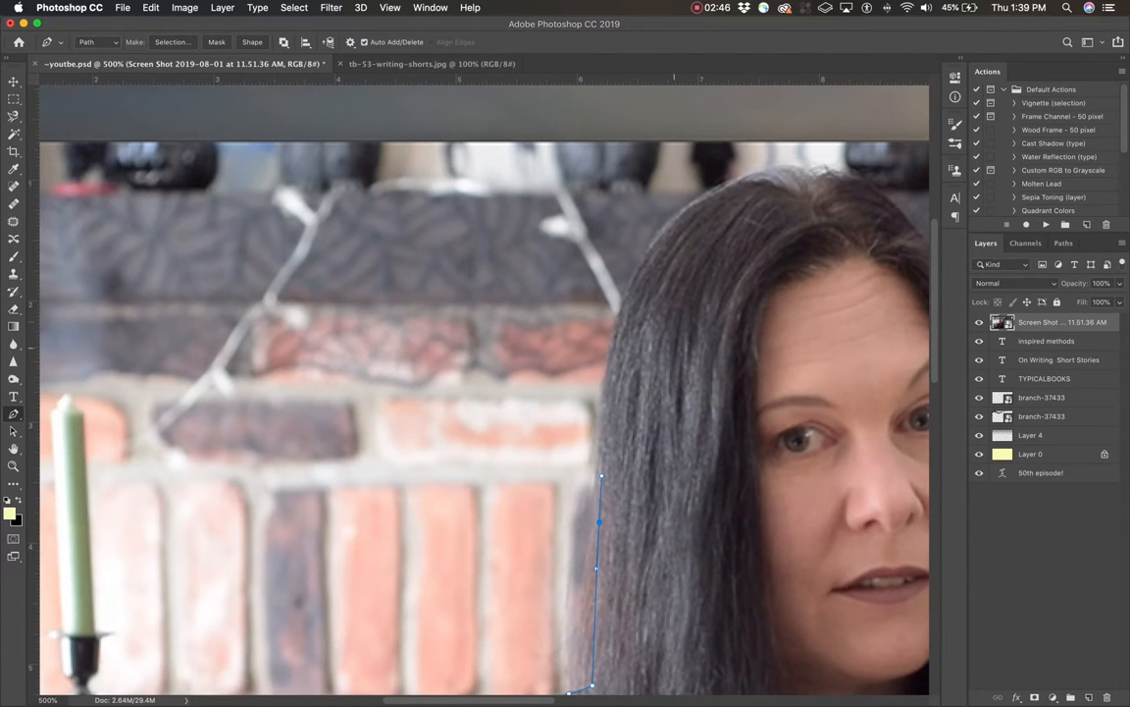
pyautogui.scroll(3, 590, 556)
pyautogui.moveTo(648, 335); pyautogui.dragTo(776, 272)
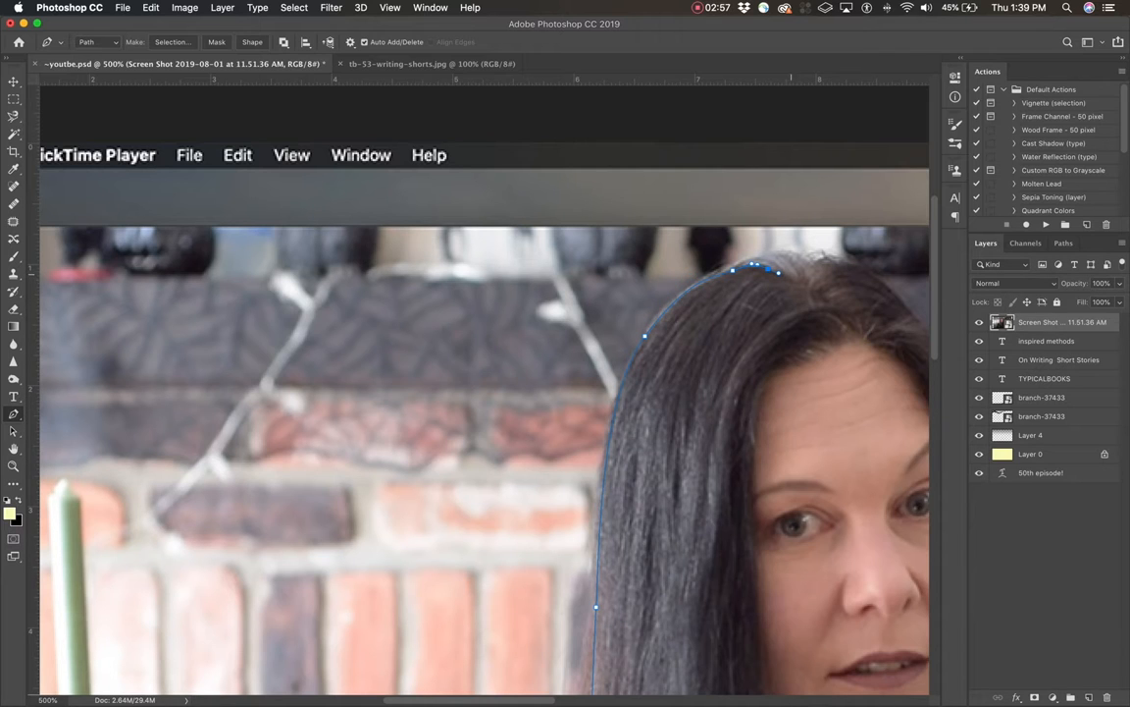
pyautogui.click(798, 272)
# - Continue the path from the parting down the right-hand edge of the hair to the start of the neckline at the shoulder
pyautogui.hscroll(10, 840, 269)
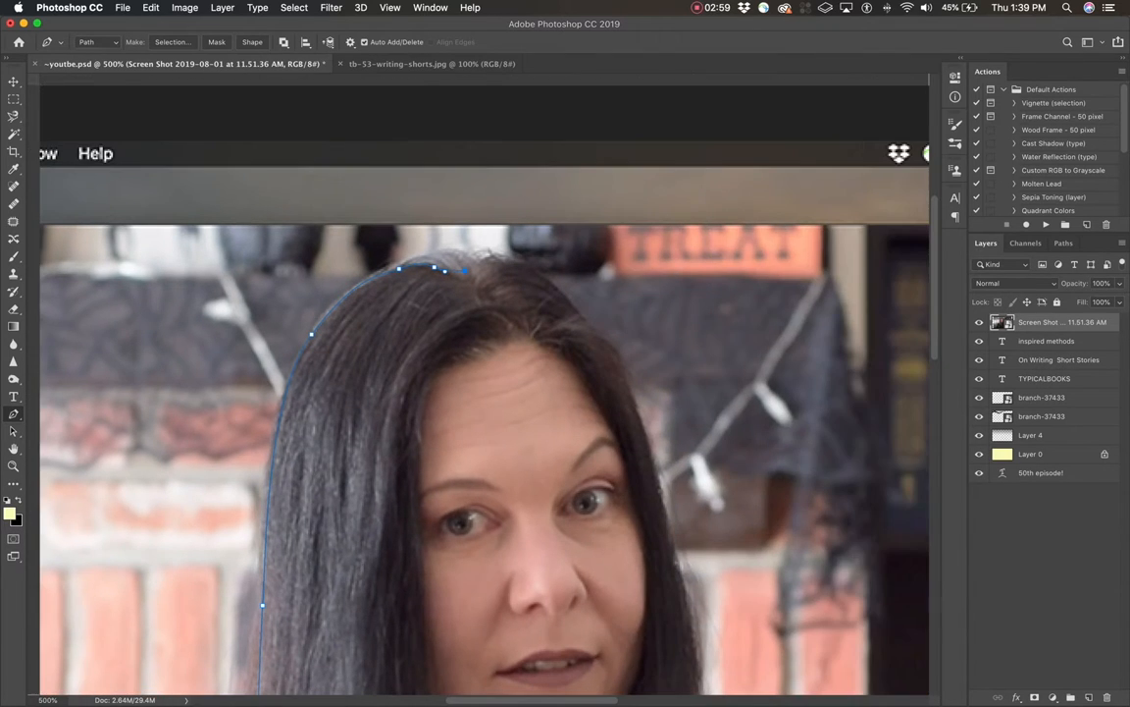
pyautogui.moveTo(518, 266); pyautogui.dragTo(577, 312)
pyautogui.scroll(-5, 485, 385)
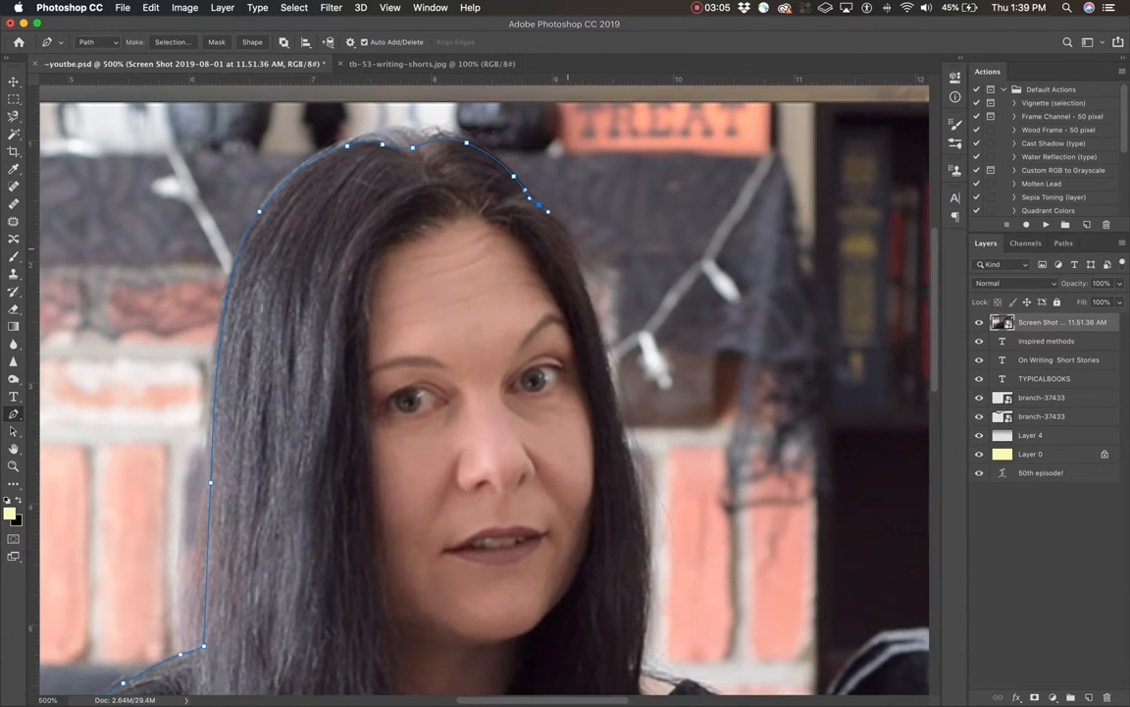
pyautogui.moveTo(571, 251); pyautogui.dragTo(582, 273)
pyautogui.moveTo(606, 363); pyautogui.dragTo(610, 380)
pyautogui.scroll(-6, 626, 391)
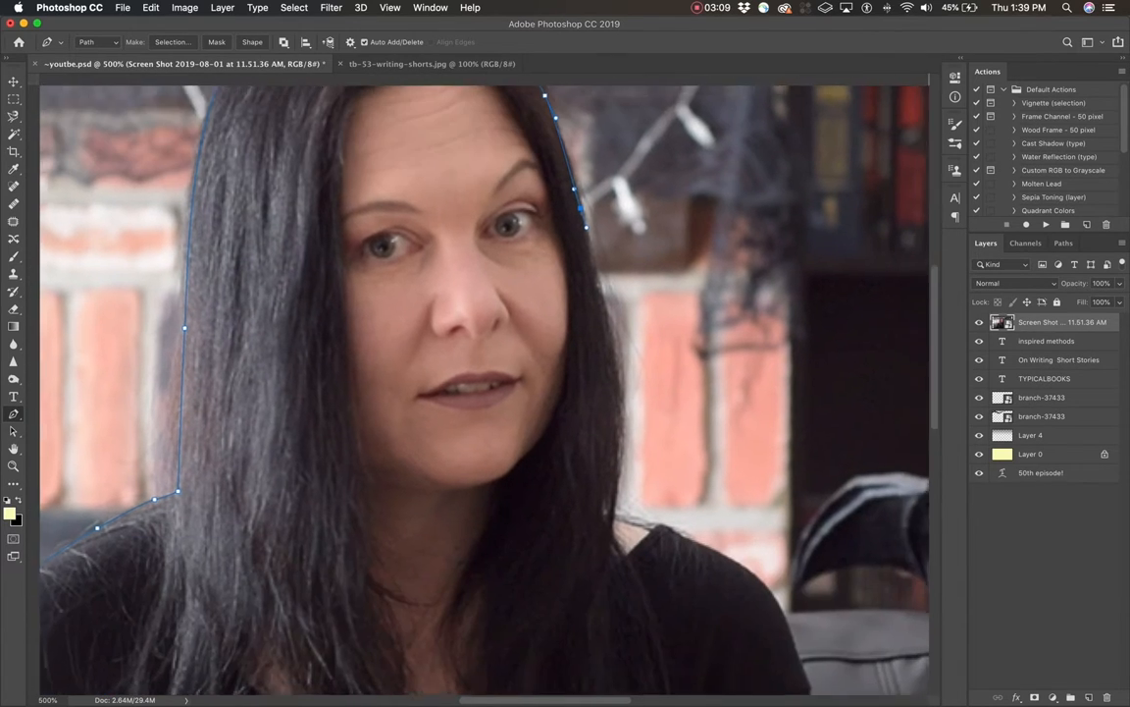
pyautogui.moveTo(589, 274); pyautogui.dragTo(596, 305)
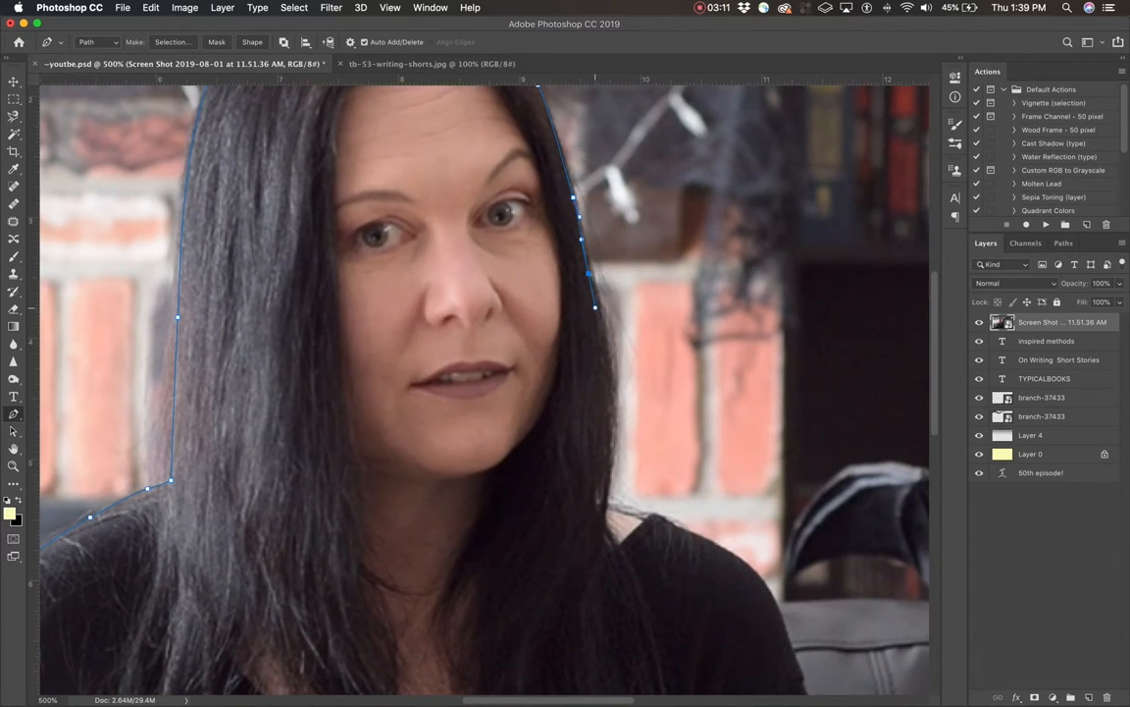
pyautogui.moveTo(613, 415); pyautogui.dragTo(396, 283)
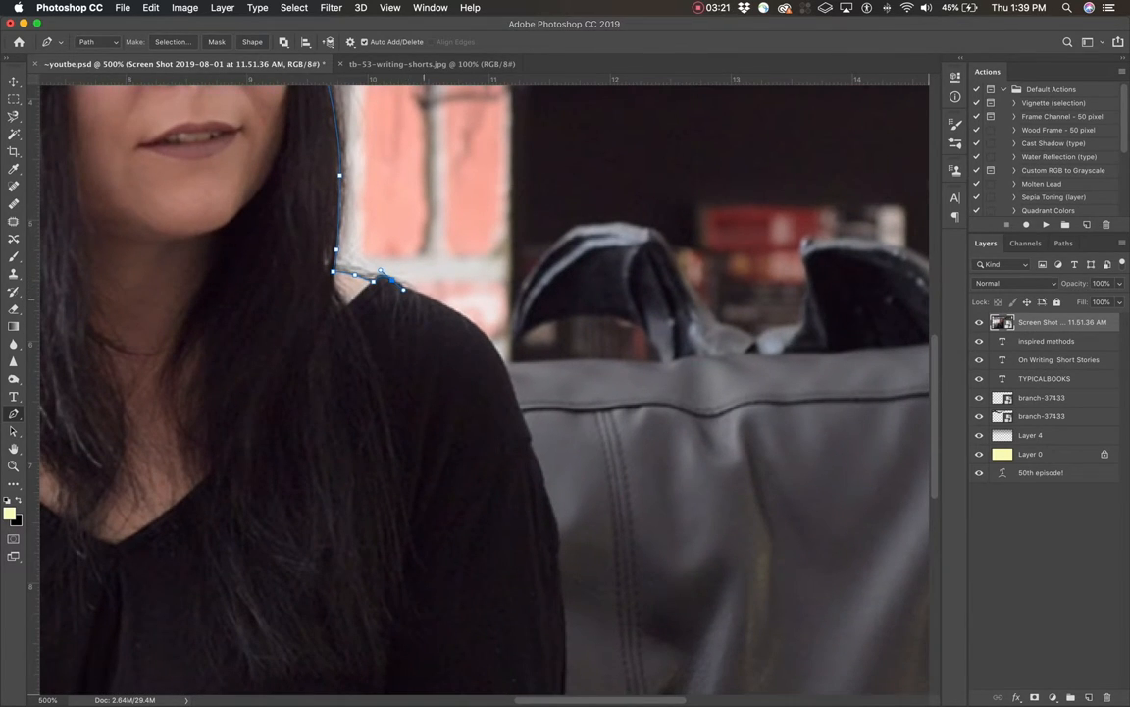
# - Trace the path across the right-hand shoulder and onto the upper arm
pyautogui.click(428, 297)
pyautogui.moveTo(430, 297); pyautogui.dragTo(443, 305)
pyautogui.click(491, 340)
pyautogui.moveTo(505, 372); pyautogui.dragTo(528, 439)
# - Extend the path down the outer edge of the right-hand sleeve, against the sofa
pyautogui.press('super+minus')
pyautogui.press('super+minus')
pyautogui.press('super+minus')
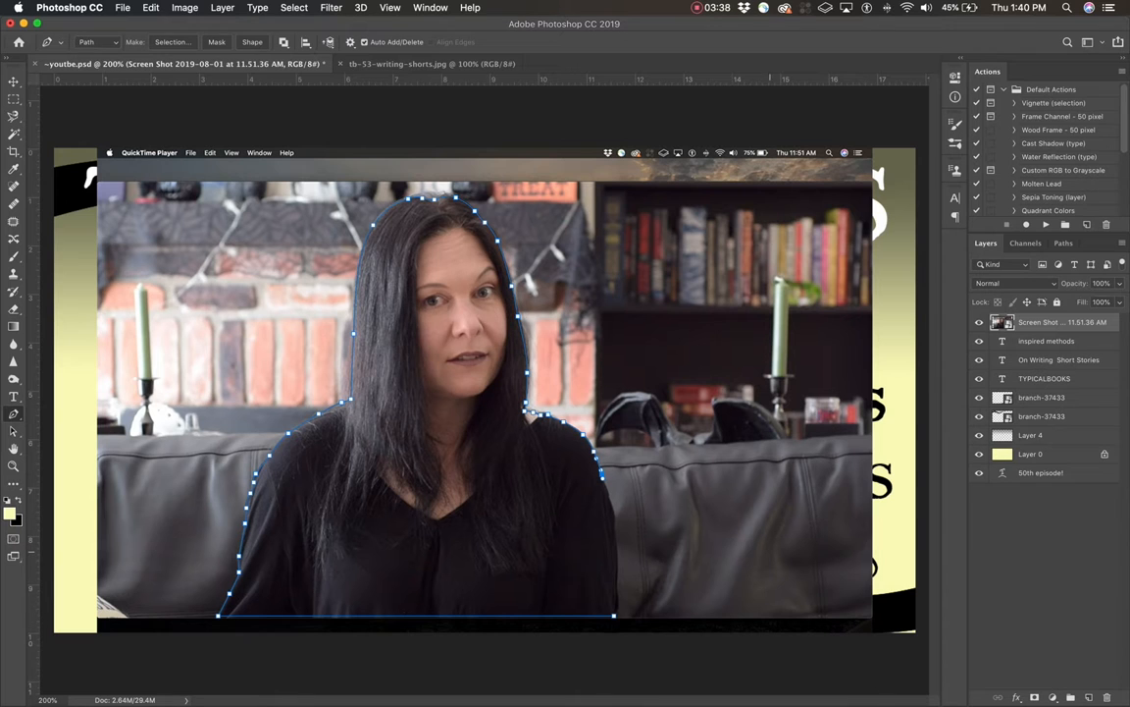
pyautogui.press('super+plus')
pyautogui.press('super+plus')
pyautogui.press('super+plus')
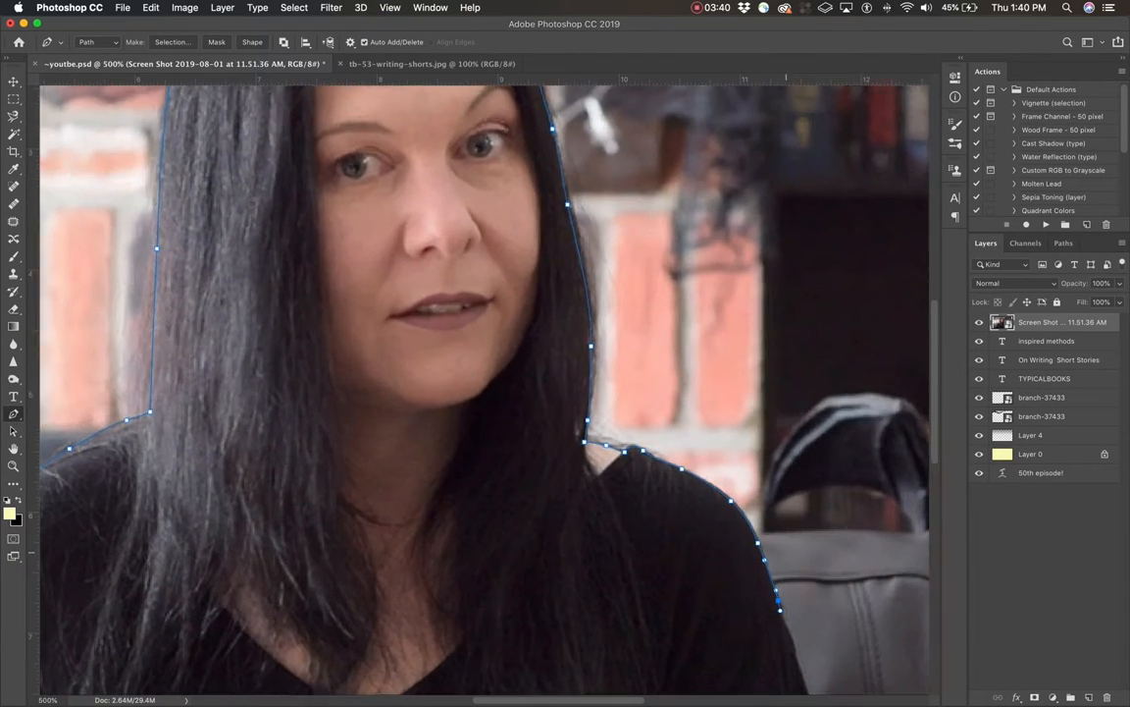
pyautogui.scroll(-5, 770, 551)
pyautogui.hscroll(2, 771, 551)
pyautogui.scroll(-1, 771, 551)
pyautogui.click(630, 293)
pyautogui.click(636, 315)
pyautogui.moveTo(645, 341); pyautogui.dragTo(649, 397)
pyautogui.moveTo(655, 444); pyautogui.dragTo(656, 459)
# - Place the last anchor points at the bottom of the right-hand sleeve and close the path at its starting point
pyautogui.moveTo(652, 502); pyautogui.dragTo(658, 567)
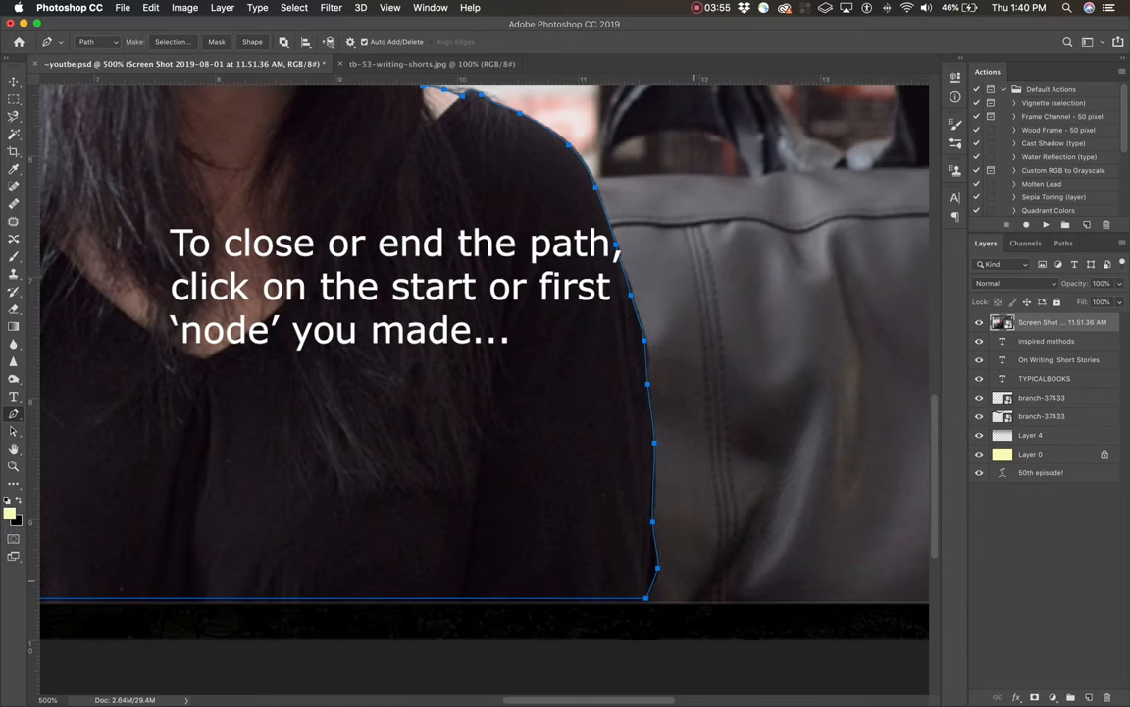
pyautogui.moveTo(650, 586); pyautogui.dragTo(650, 592)
pyautogui.click(647, 595)
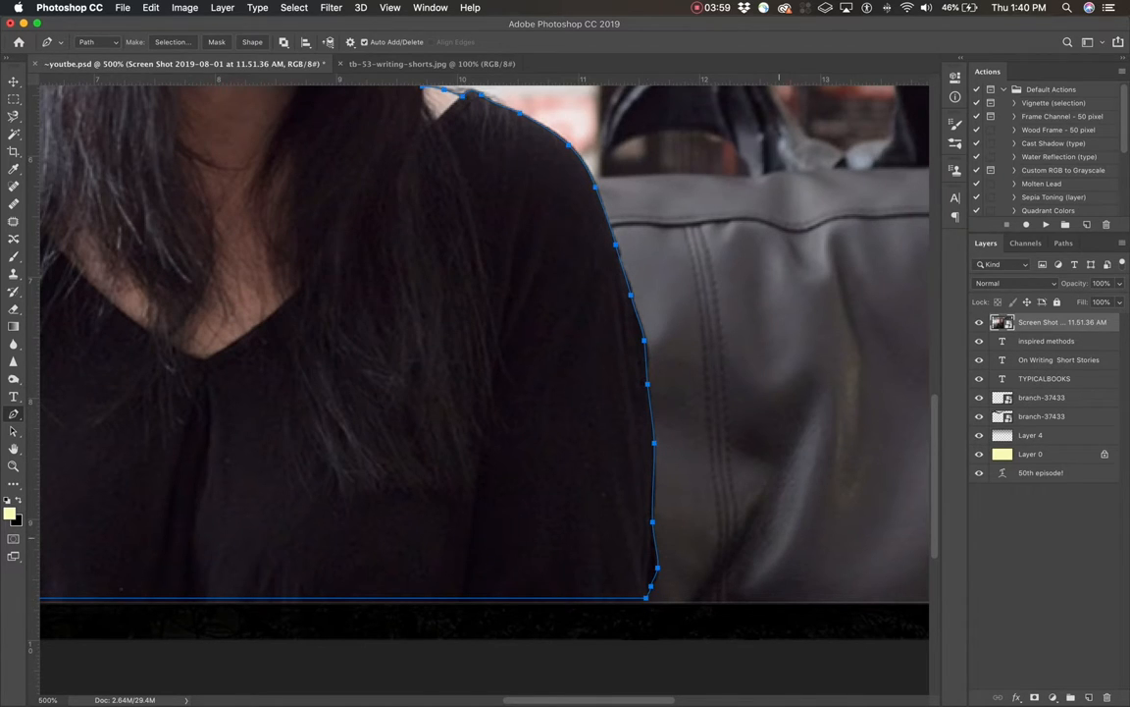
# - Save the woman's traced work path as Path 16
pyautogui.press('super+0')
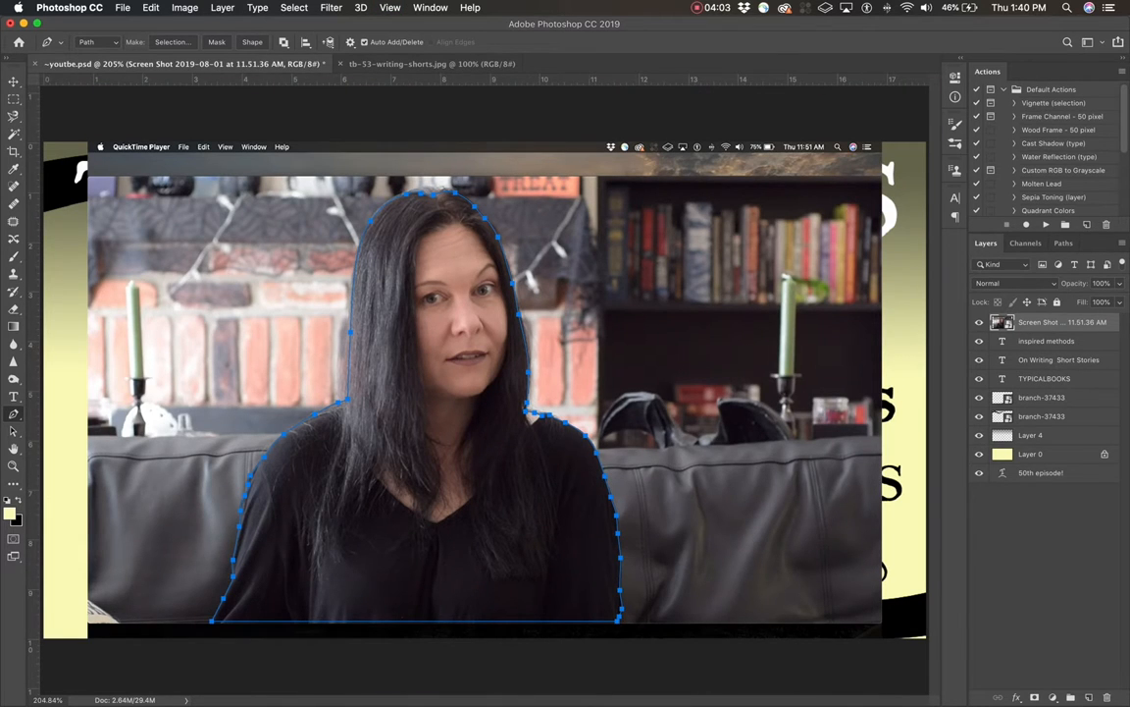
pyautogui.click(1063, 243)
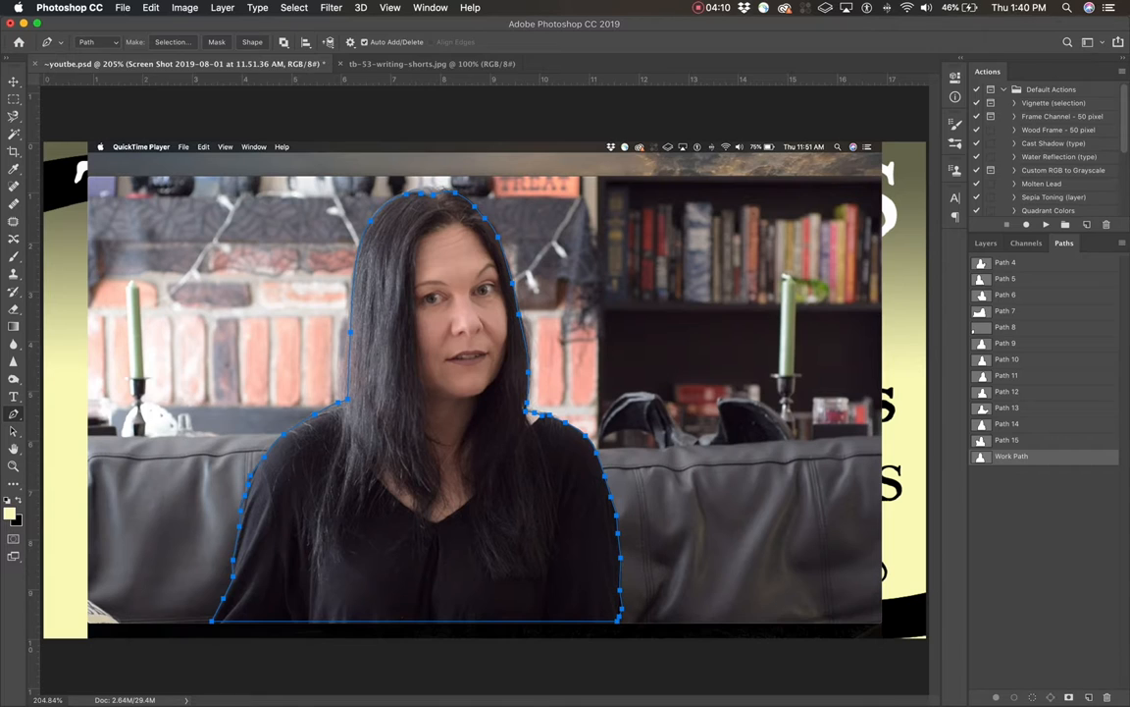
pyautogui.doubleClick(1012, 456)
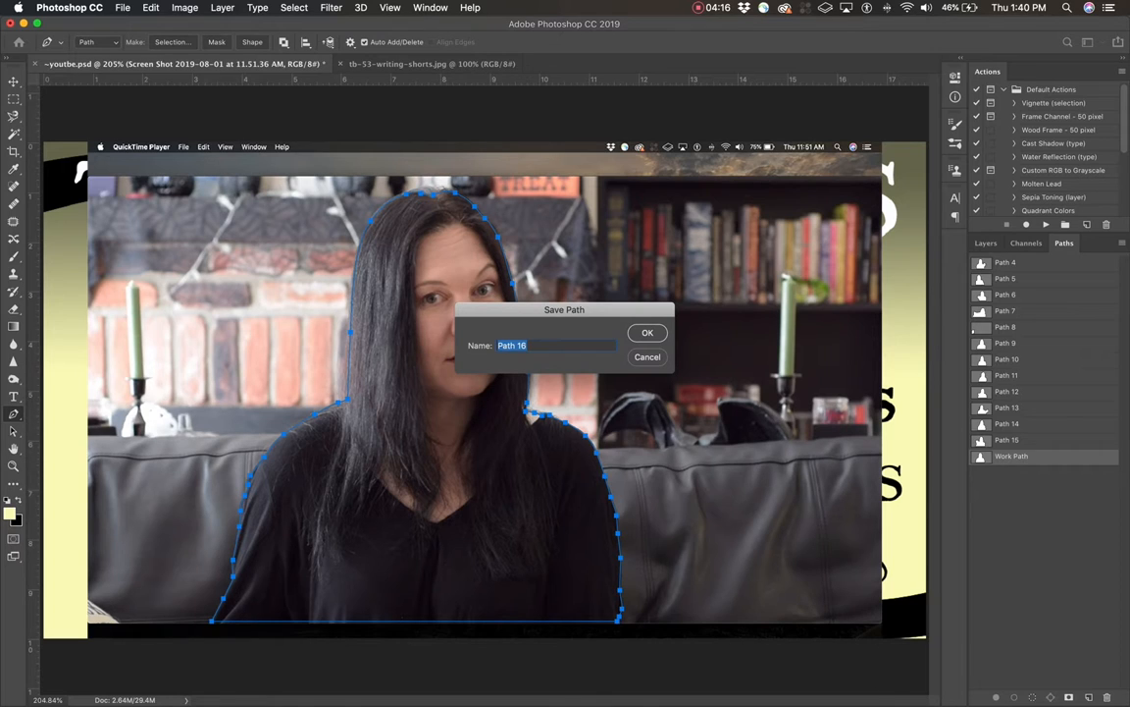
pyautogui.write('The Path of Lea')
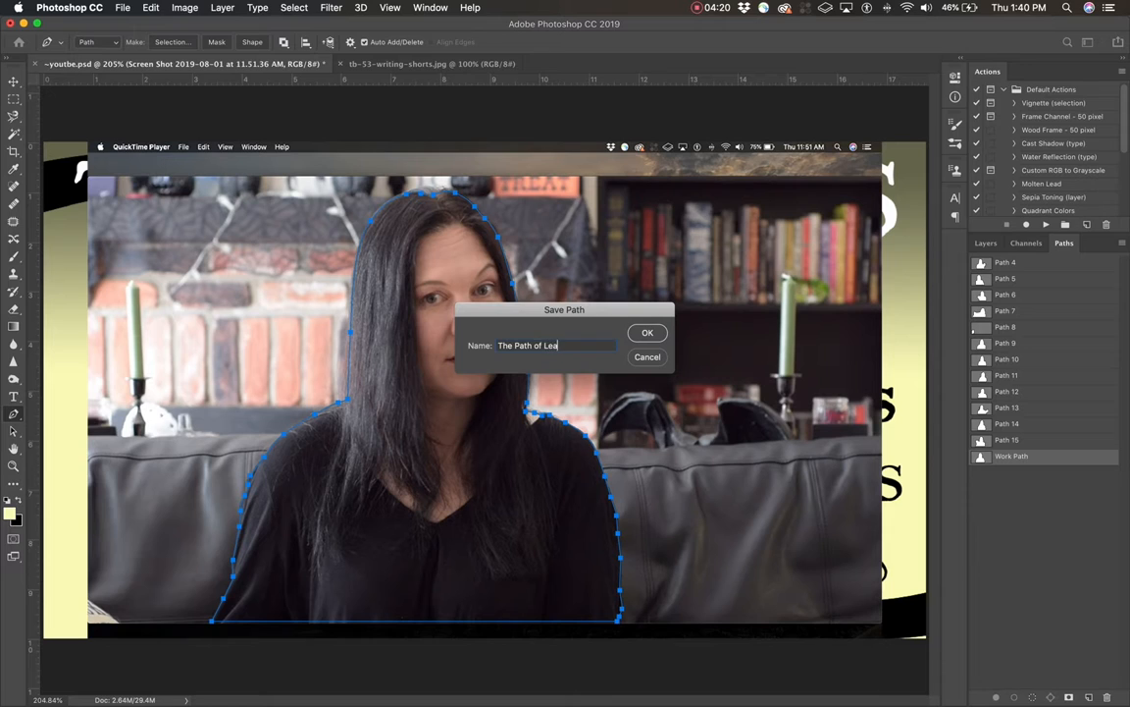
pyautogui.write('st')
pyautogui.press('BackSpace')
pyautogui.press('BackSpace')
pyautogui.press('BackSpace')
pyautogui.press('BackSpace')
pyautogui.press('BackSpace')
pyautogui.press('Return')
pyautogui.doubleClick(1012, 456)
pyautogui.press('Return')
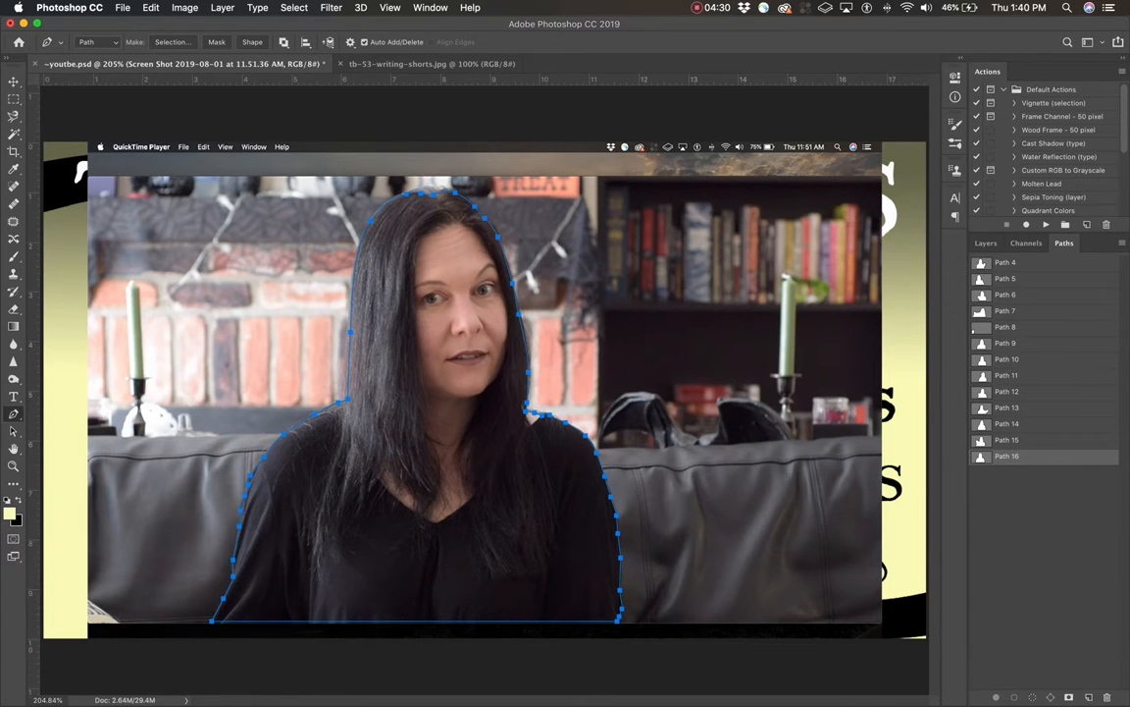
pyautogui.press('Escape')
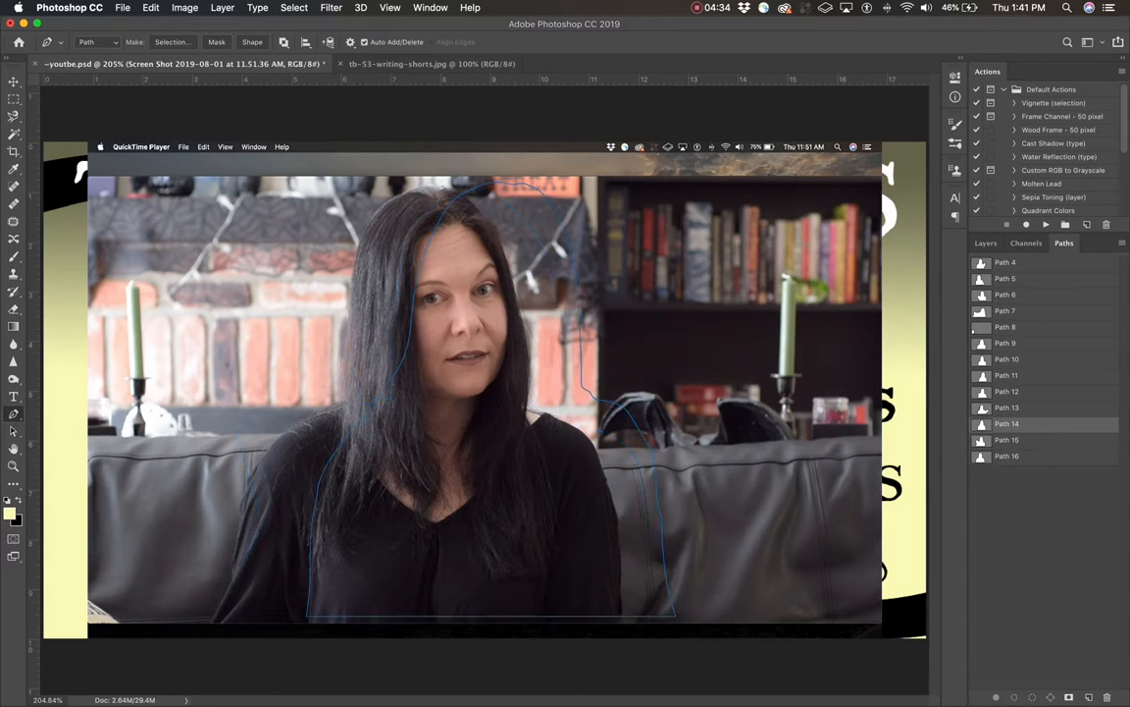
# - Load Path 16 as a new anti-aliased selection with a feather radius of 0 pixels
pyautogui.click(1010, 359)
pyautogui.click(1011, 343)
pyautogui.click(1011, 326)
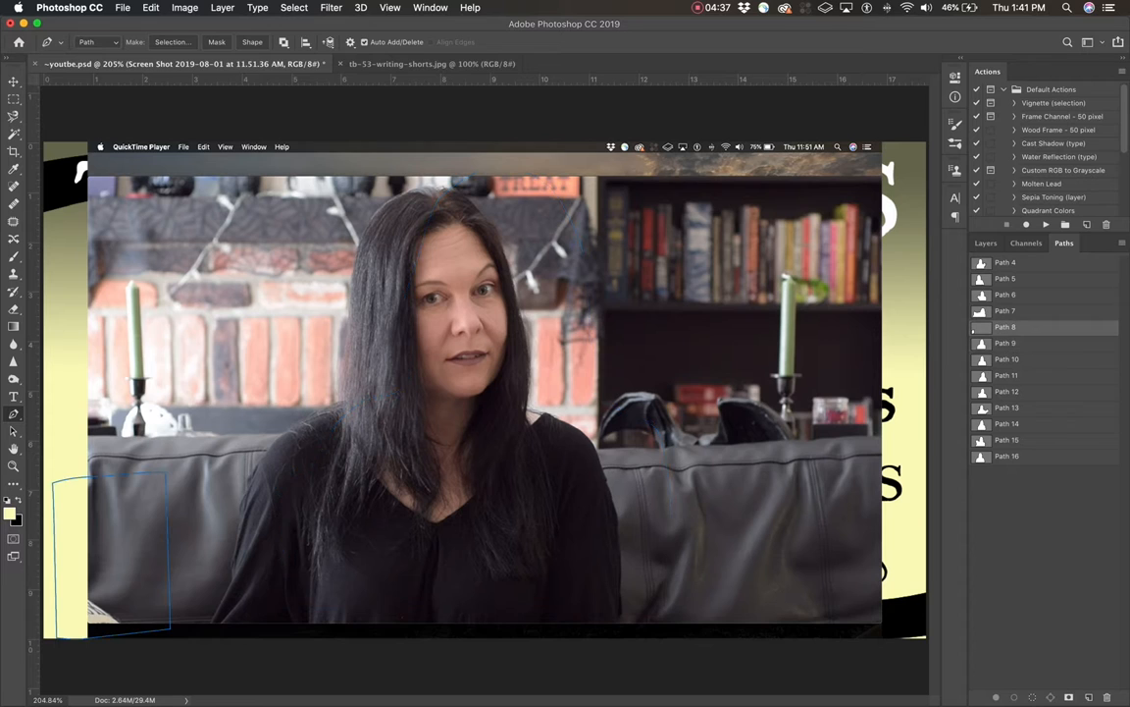
pyautogui.click(1010, 456)
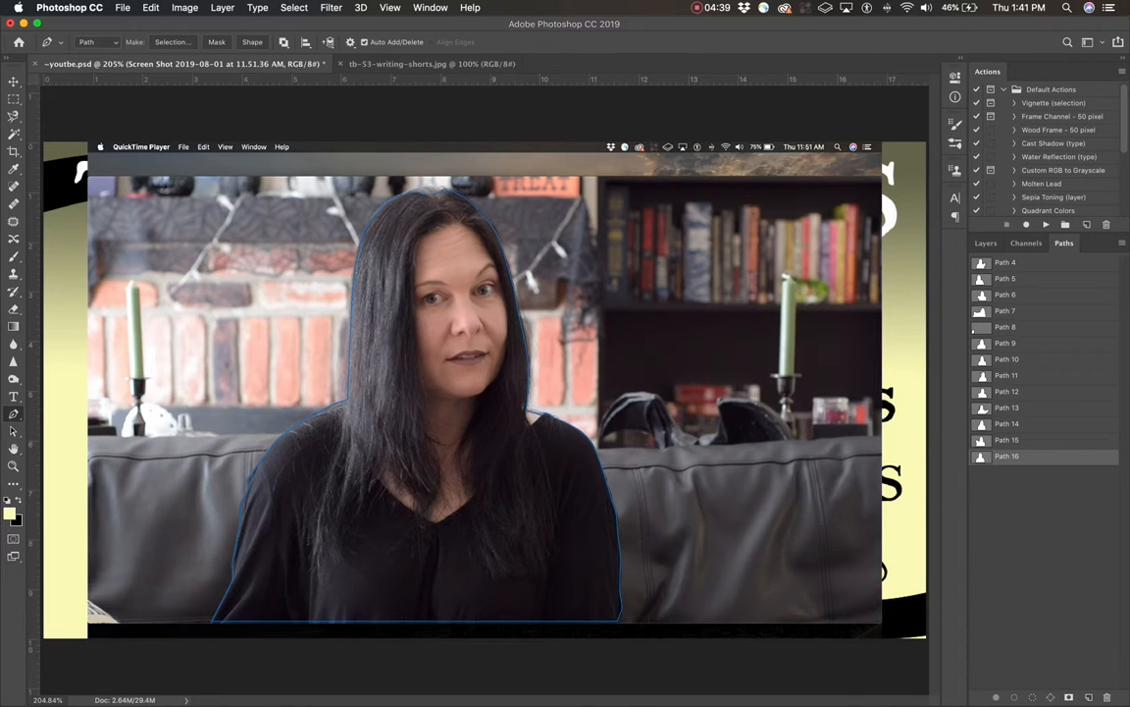
pyautogui.rightClick(1029, 456)
pyautogui.click(966, 494)
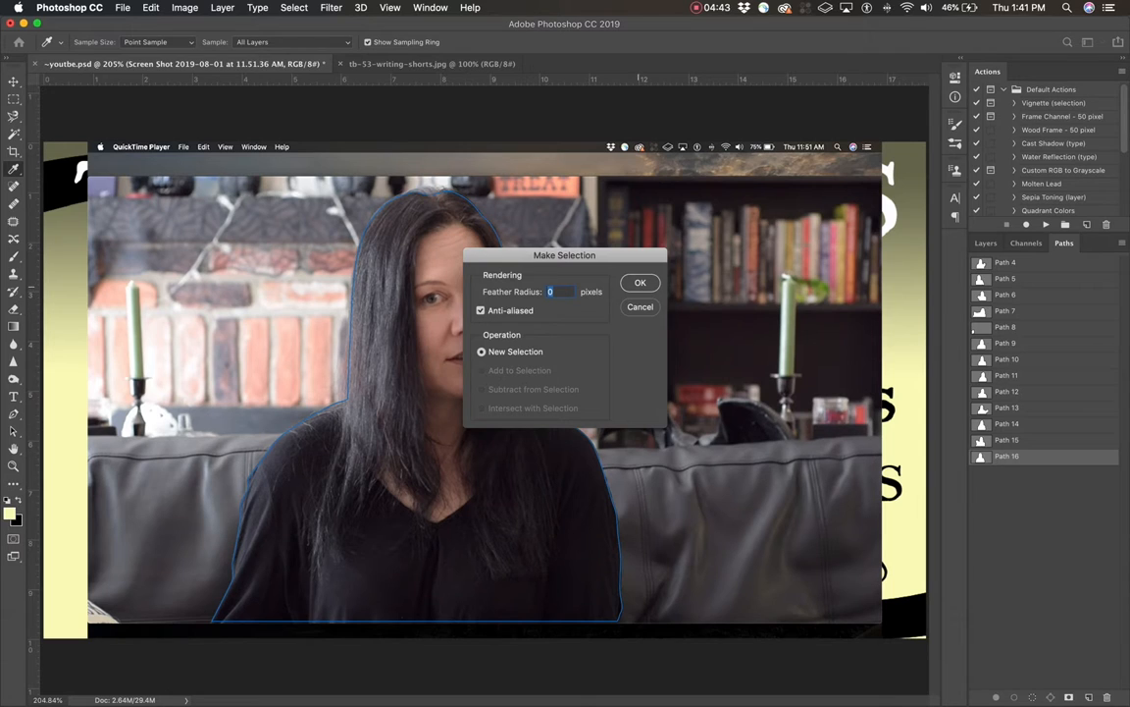
pyautogui.press('Return')
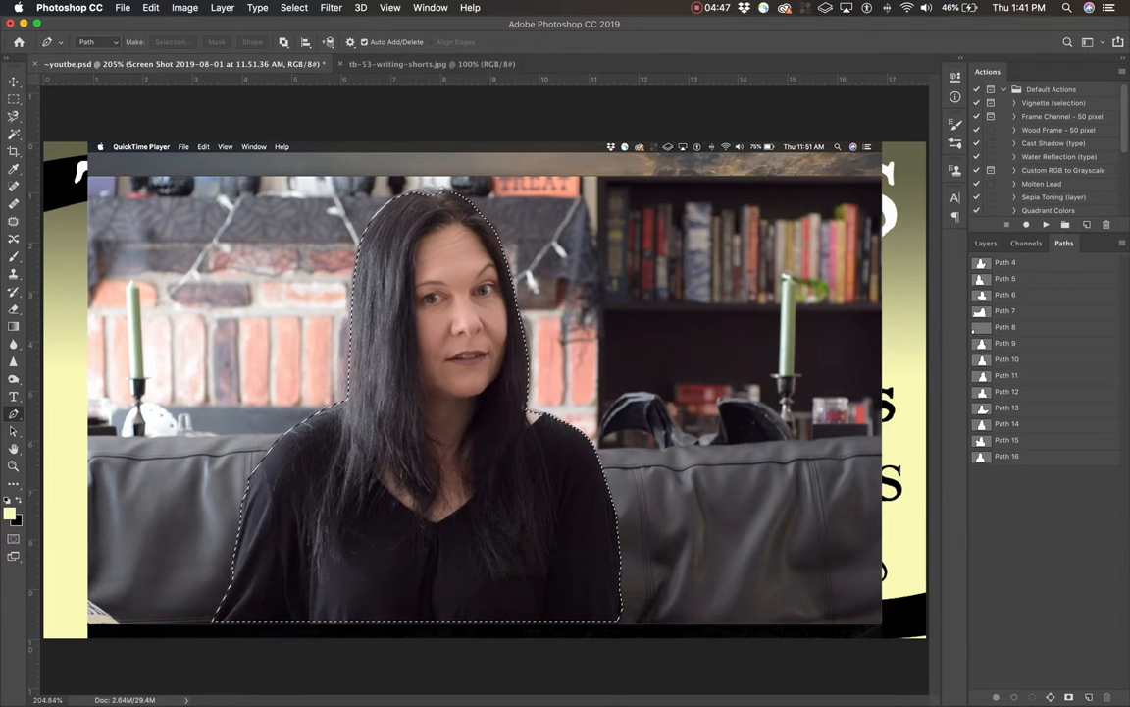
# - Open the selection in Select and Mask and preview it in the Marching Ants and Overlay view modes
pyautogui.click(294, 8)
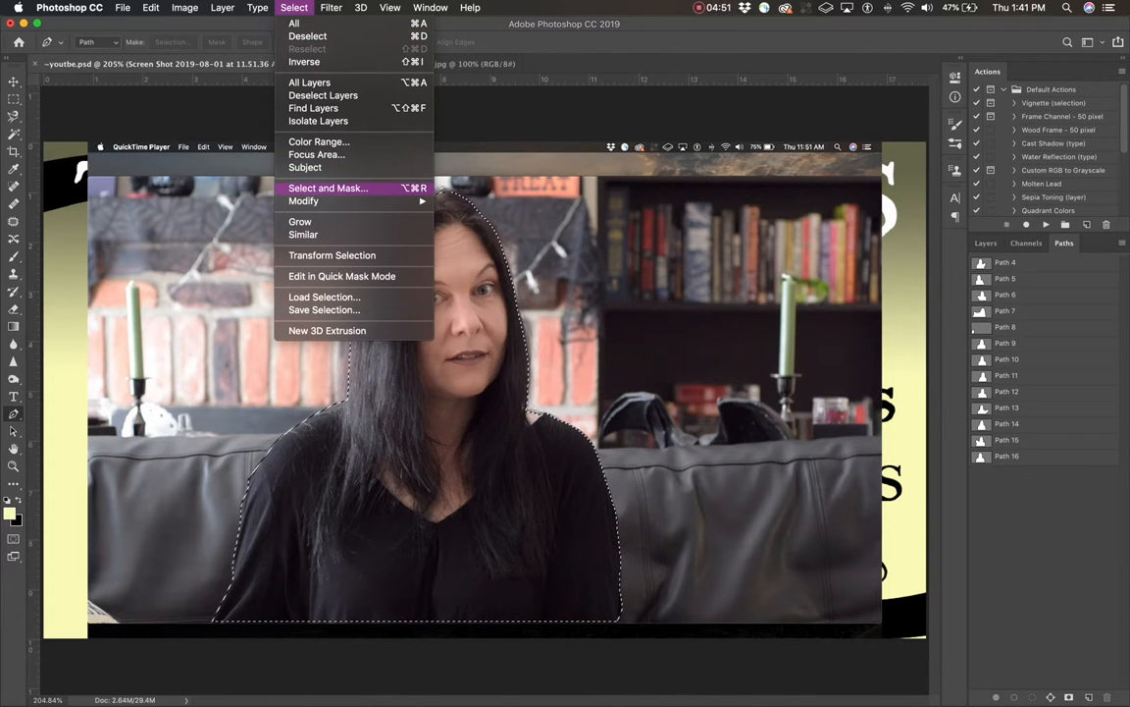
pyautogui.click(334, 188)
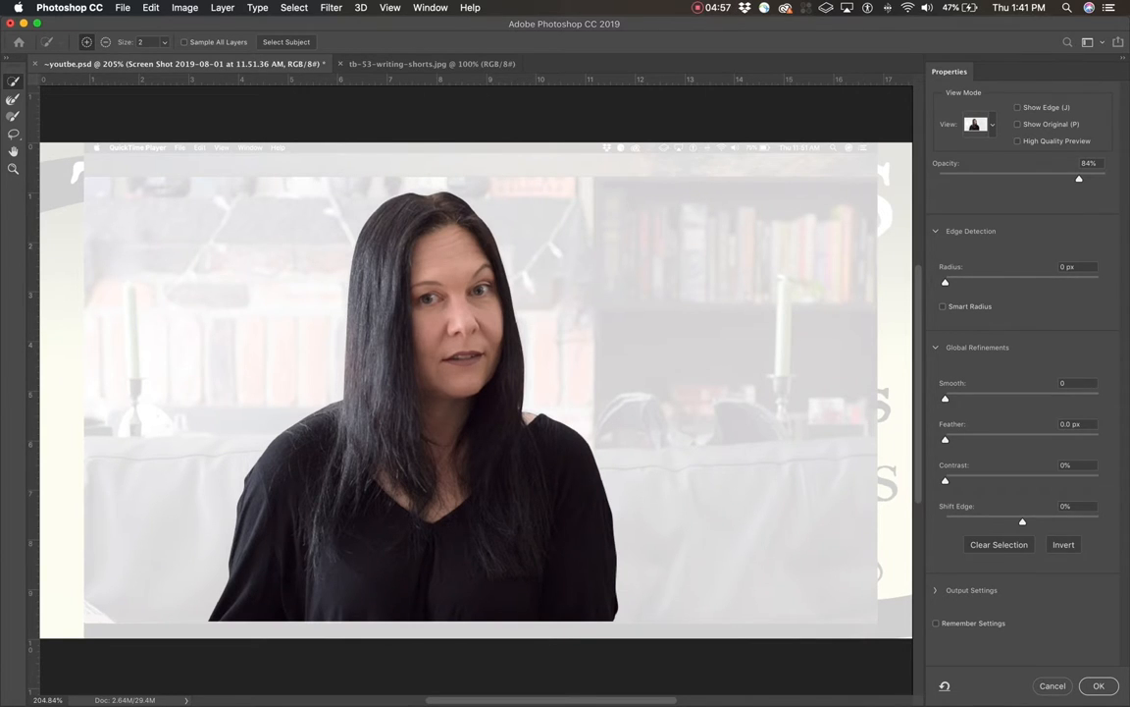
pyautogui.click(980, 124)
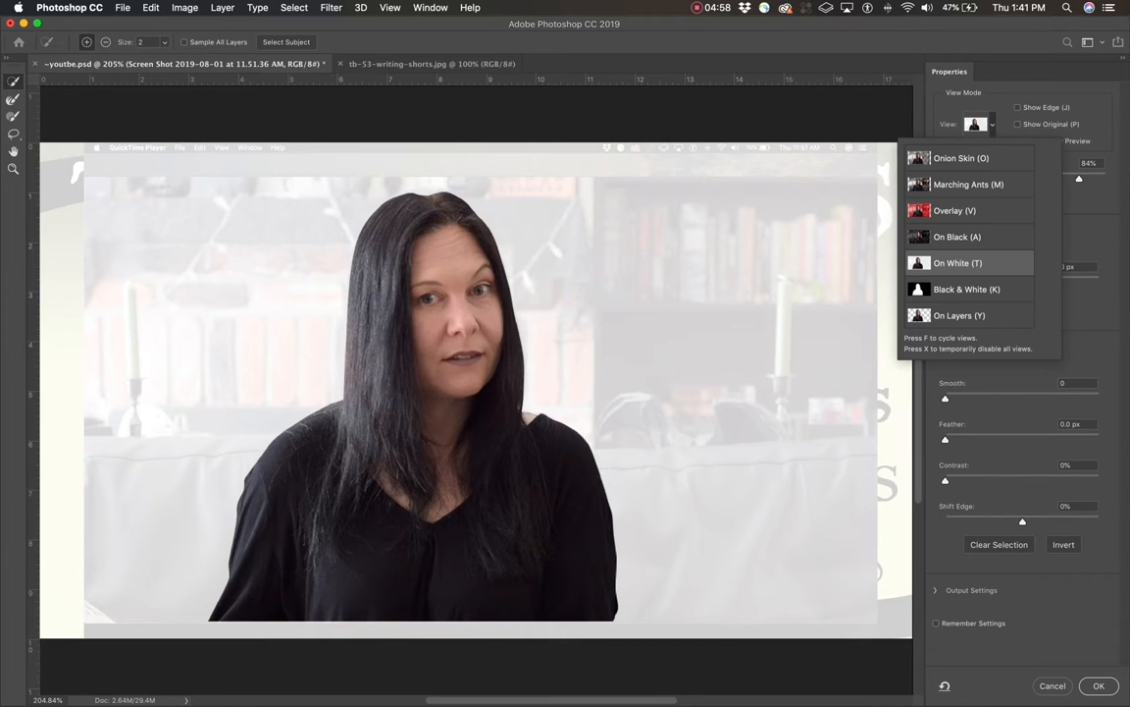
pyautogui.click(984, 125)
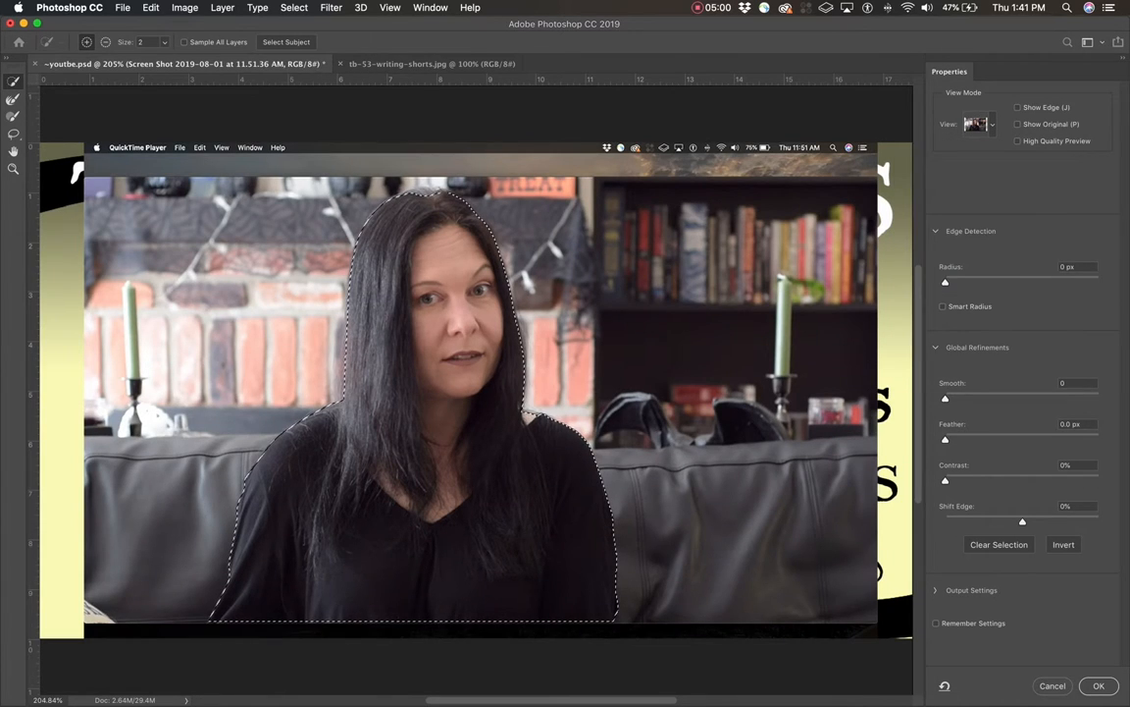
pyautogui.click(984, 124)
pyautogui.click(964, 211)
pyautogui.click(991, 125)
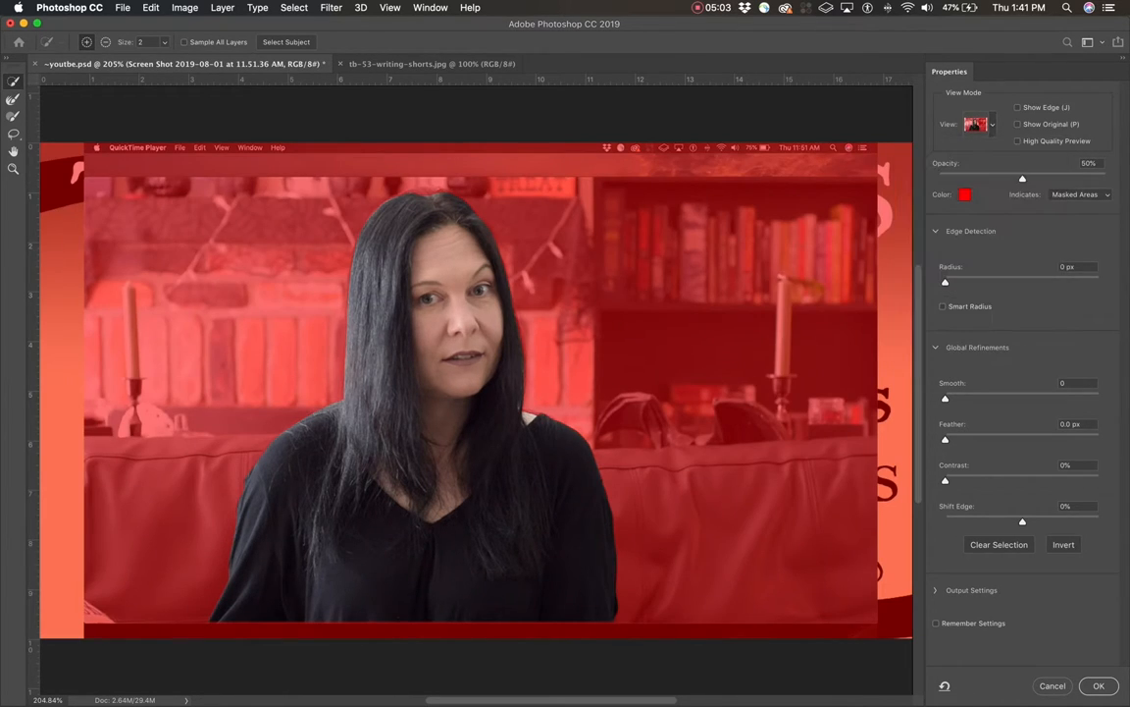
# - Set the preview to On White at 80% opacity with High Quality Preview enabled
pyautogui.click(990, 124)
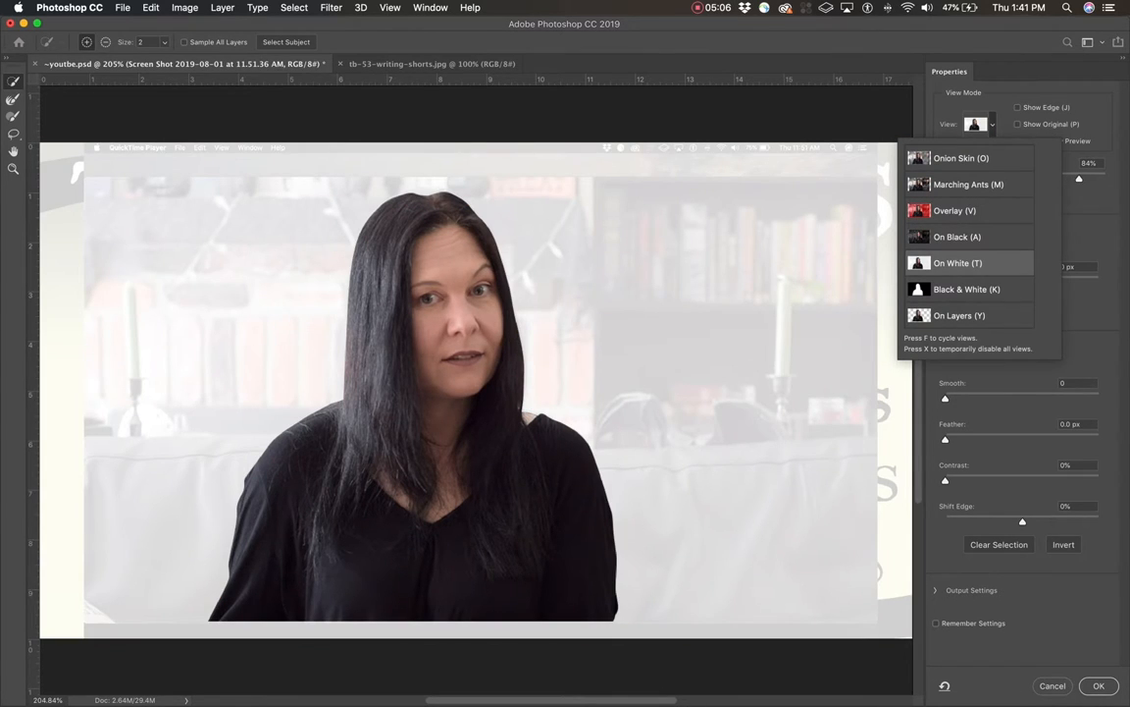
pyautogui.click(992, 125)
pyautogui.moveTo(1079, 179)
pyautogui.mouseDown()
pyautogui.moveTo(999, 178)
pyautogui.moveTo(1073, 179)
pyautogui.mouseUp()
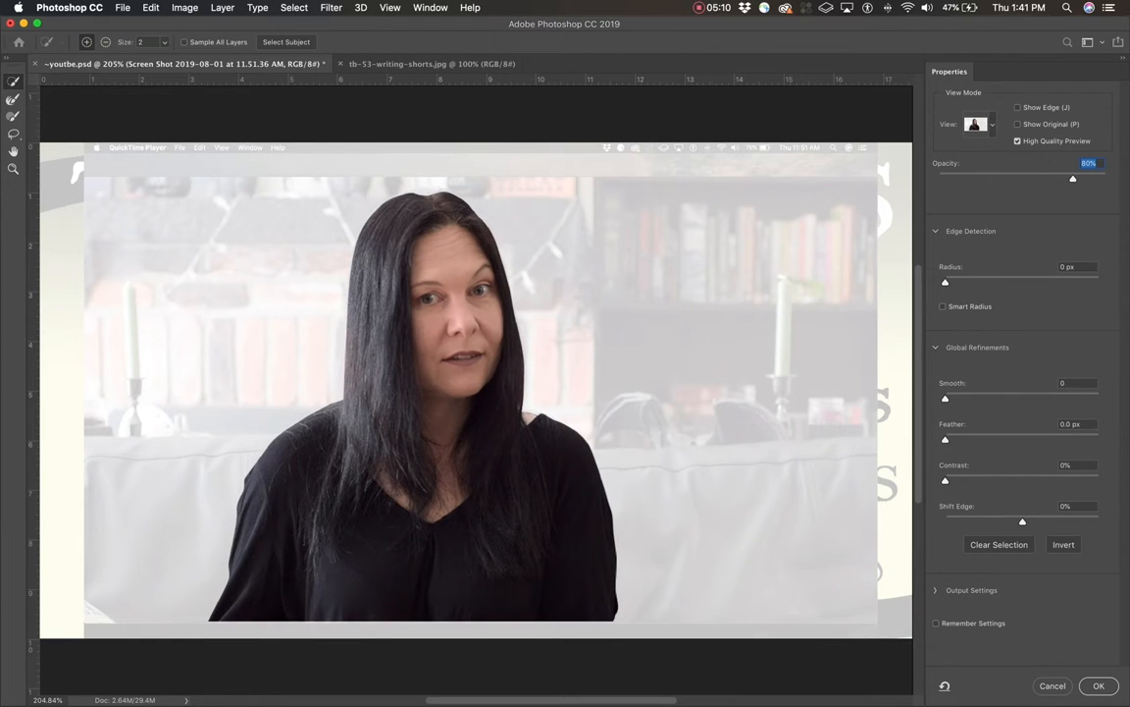
# - Refine the selection edge with Smooth 1 and a Feather of 2 px
pyautogui.moveTo(946, 399); pyautogui.dragTo(948, 399)
pyautogui.moveTo(946, 439)
pyautogui.mouseDown()
pyautogui.moveTo(1059, 440)
pyautogui.moveTo(967, 440)
pyautogui.mouseUp()
pyautogui.moveTo(967, 439); pyautogui.dragTo(953, 439)
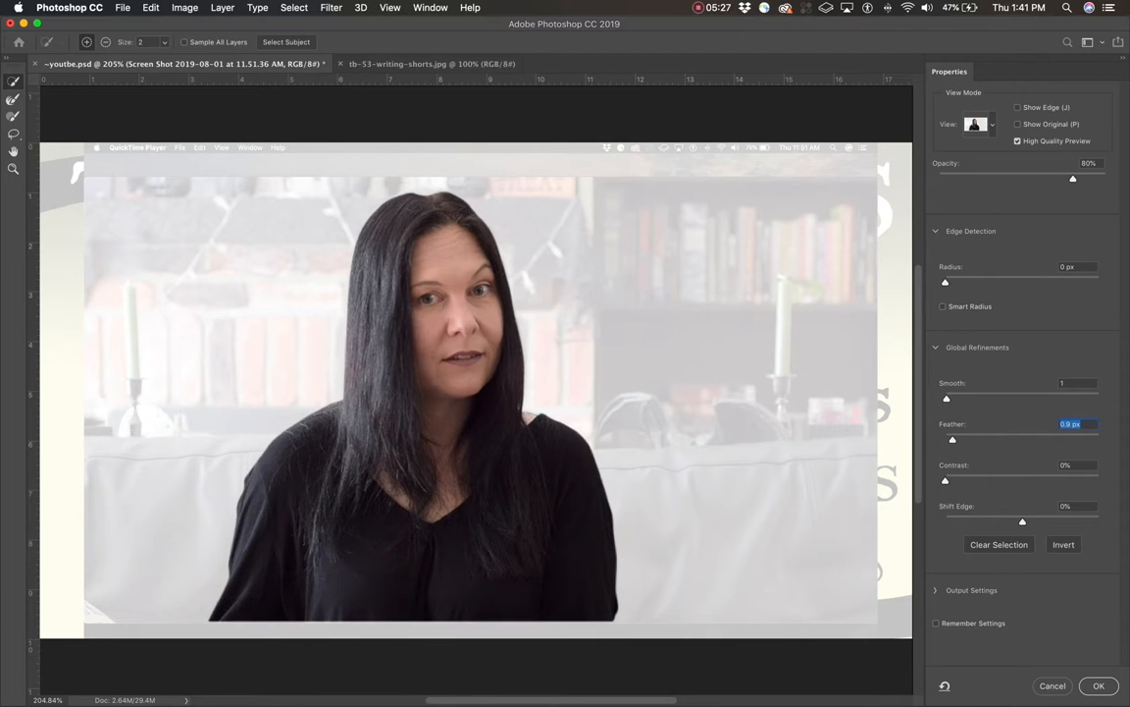
pyautogui.click(1097, 439)
pyautogui.click(1089, 424)
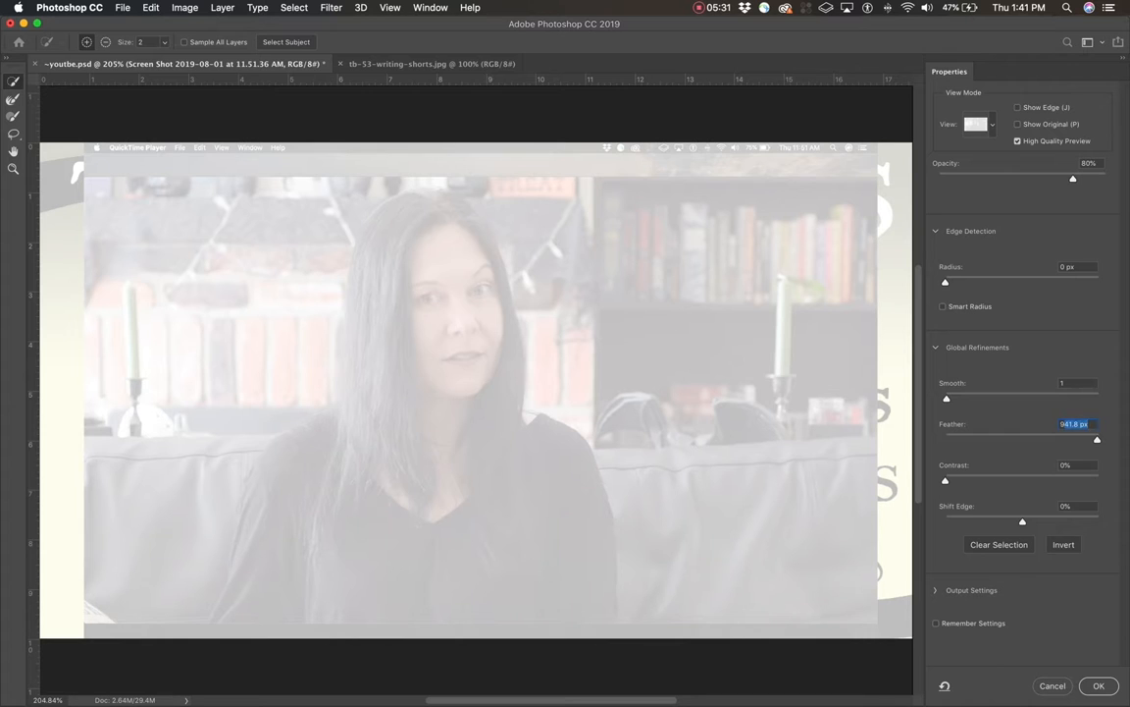
pyautogui.write('2')
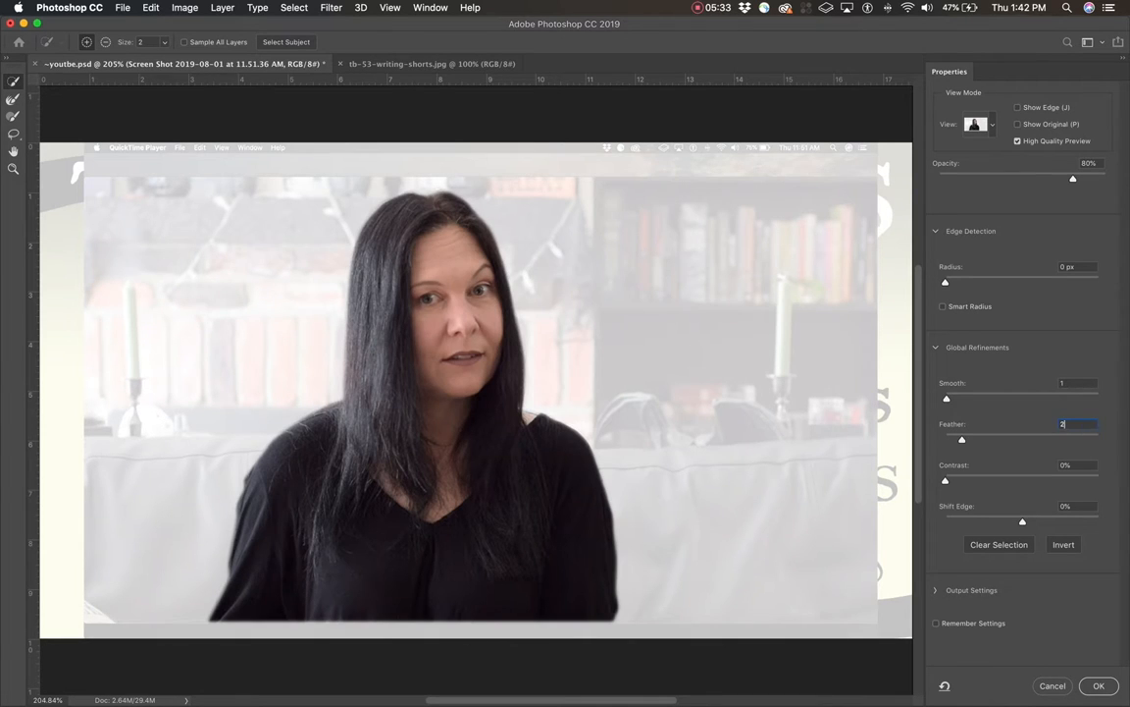
pyautogui.press('Tab')
# - Shift the selection edge to -10%, set the Feather to 1 px and apply the refinement
pyautogui.moveTo(1023, 522)
pyautogui.mouseDown()
pyautogui.moveTo(1087, 522)
pyautogui.moveTo(992, 522)
pyautogui.moveTo(1099, 522)
pyautogui.moveTo(945, 522)
pyautogui.moveTo(1015, 522)
pyautogui.mouseUp()
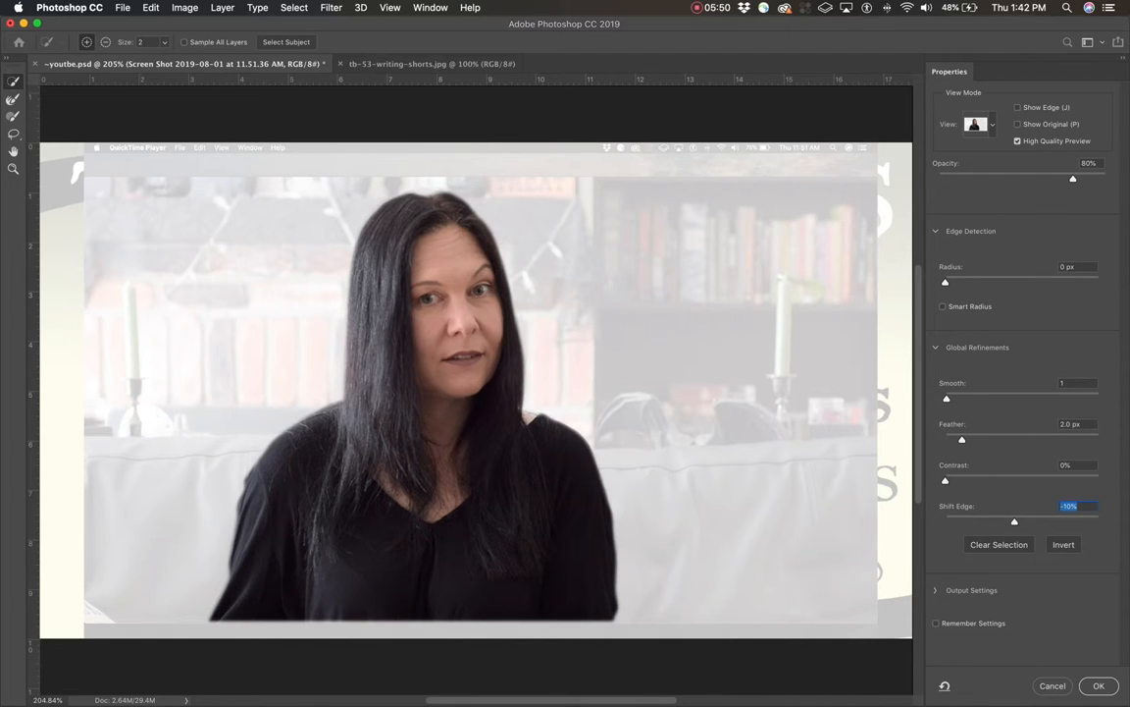
pyautogui.moveTo(1082, 424); pyautogui.dragTo(1059, 423)
pyautogui.write('1')
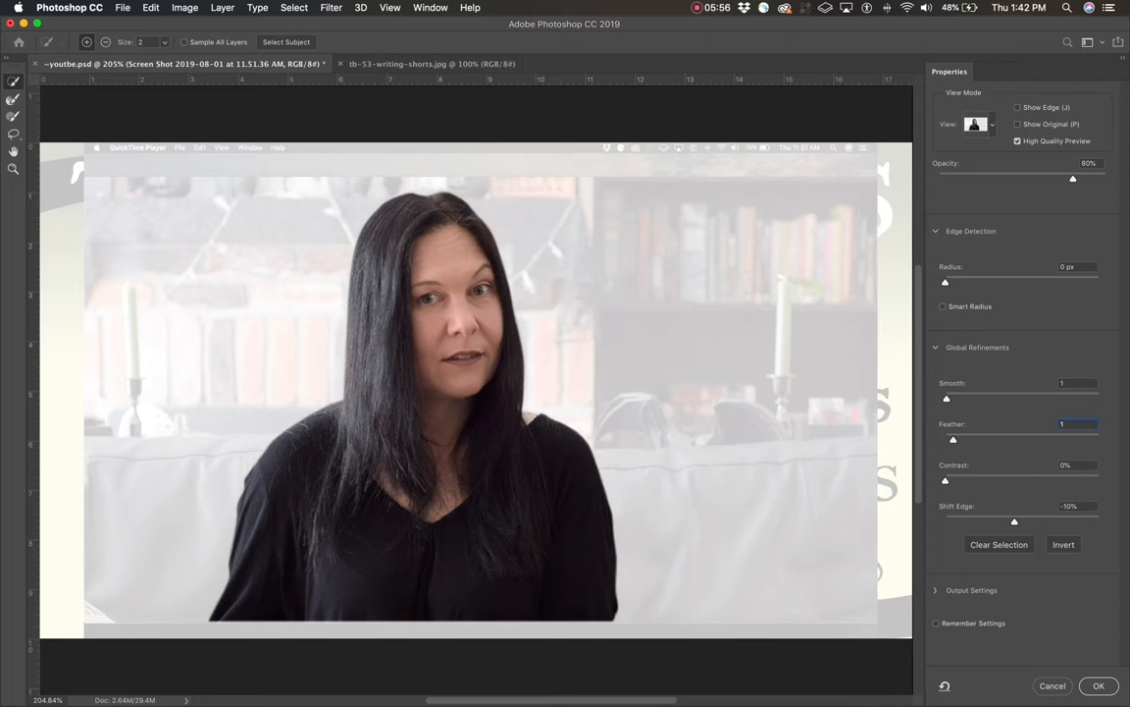
pyautogui.press('Return')
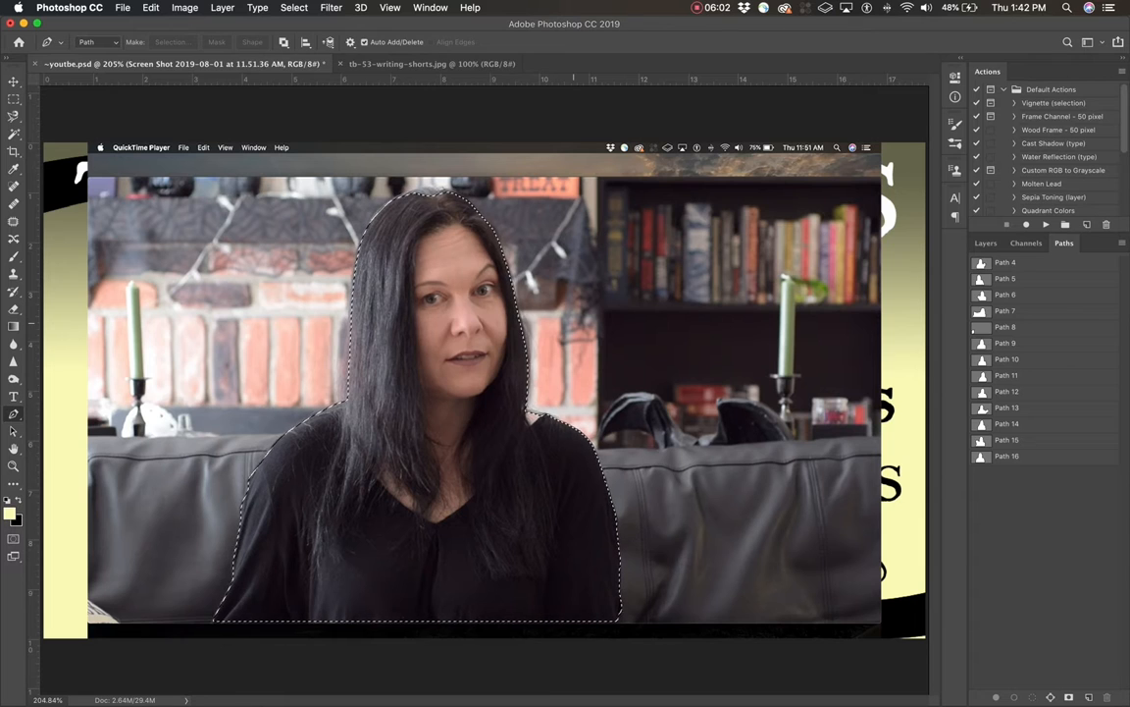
# - Copy the selected woman from the screenshot layer and clear the selection
pyautogui.click(151, 6)
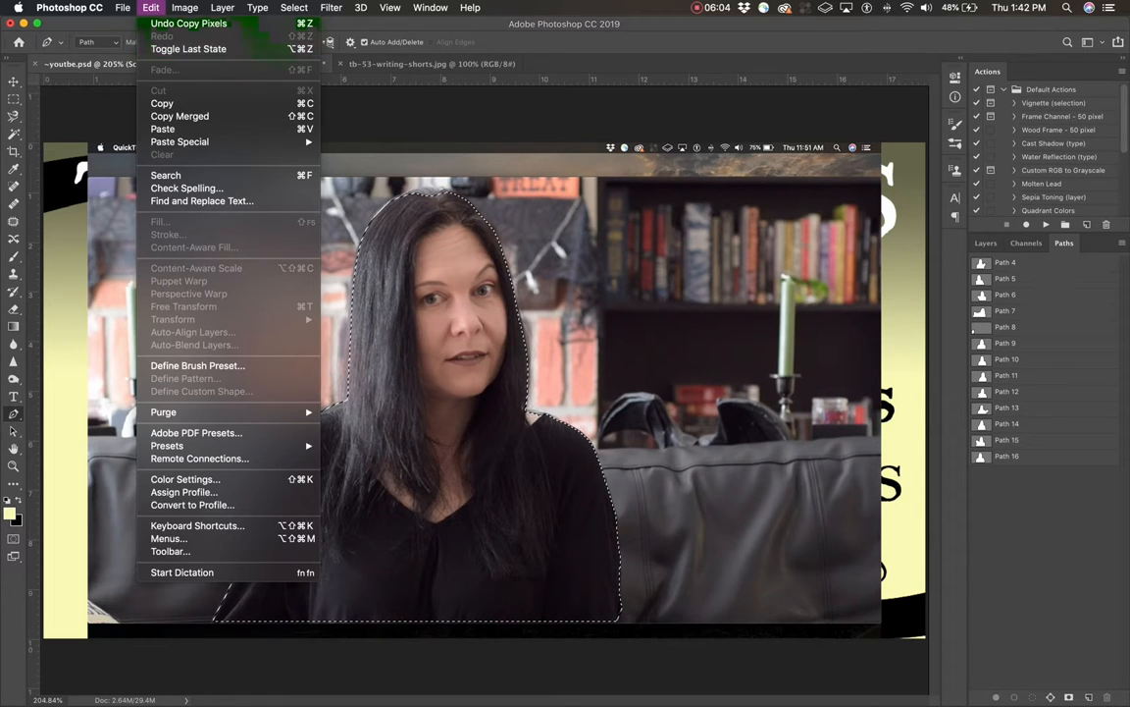
pyautogui.click(162, 103)
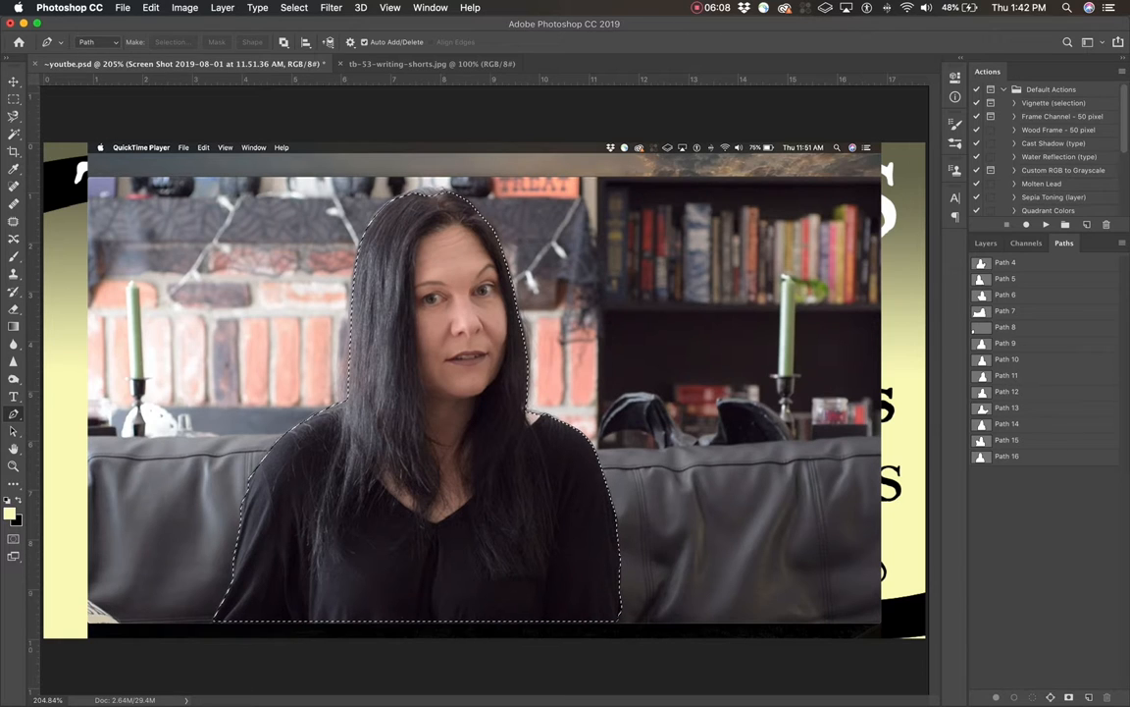
pyautogui.click(295, 7)
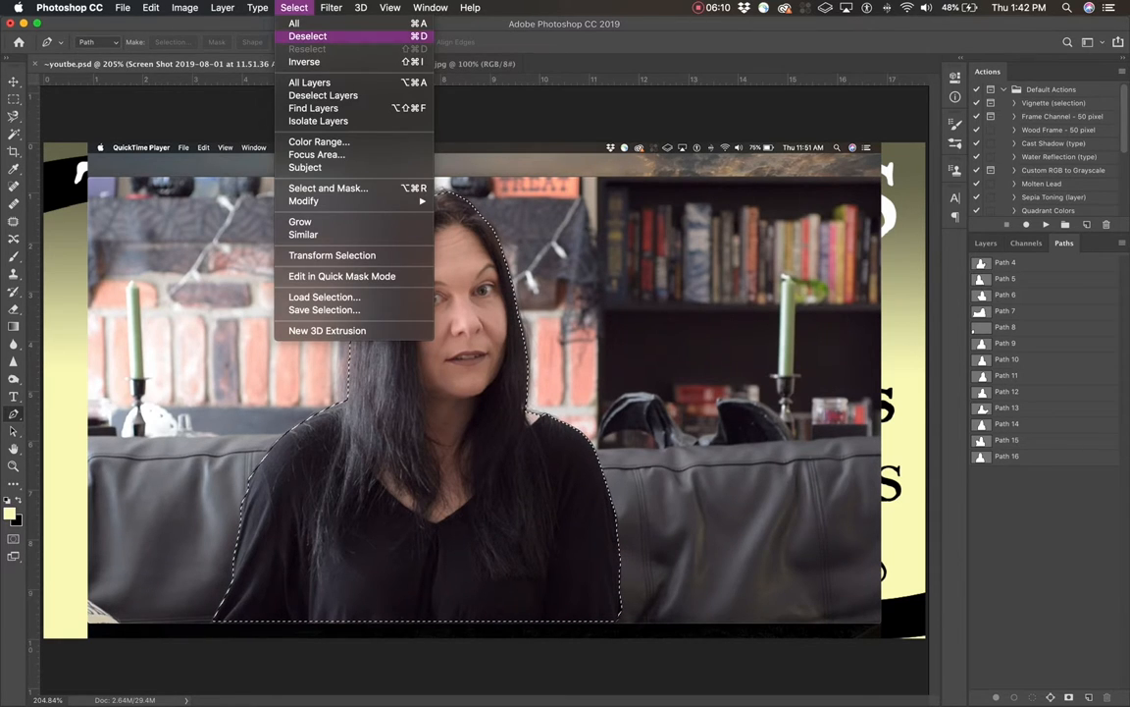
pyautogui.click(307, 36)
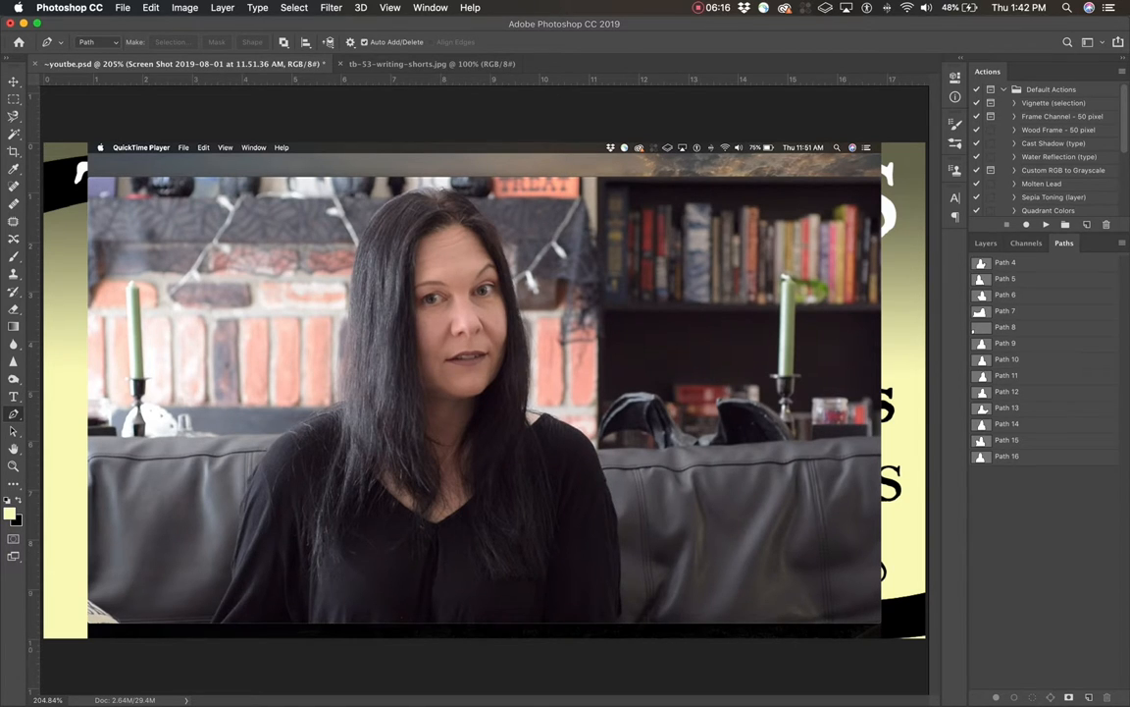
# - Delete the screenshot layer and paste the woman's cutout above the thumbnail text layers
pyautogui.click(985, 243)
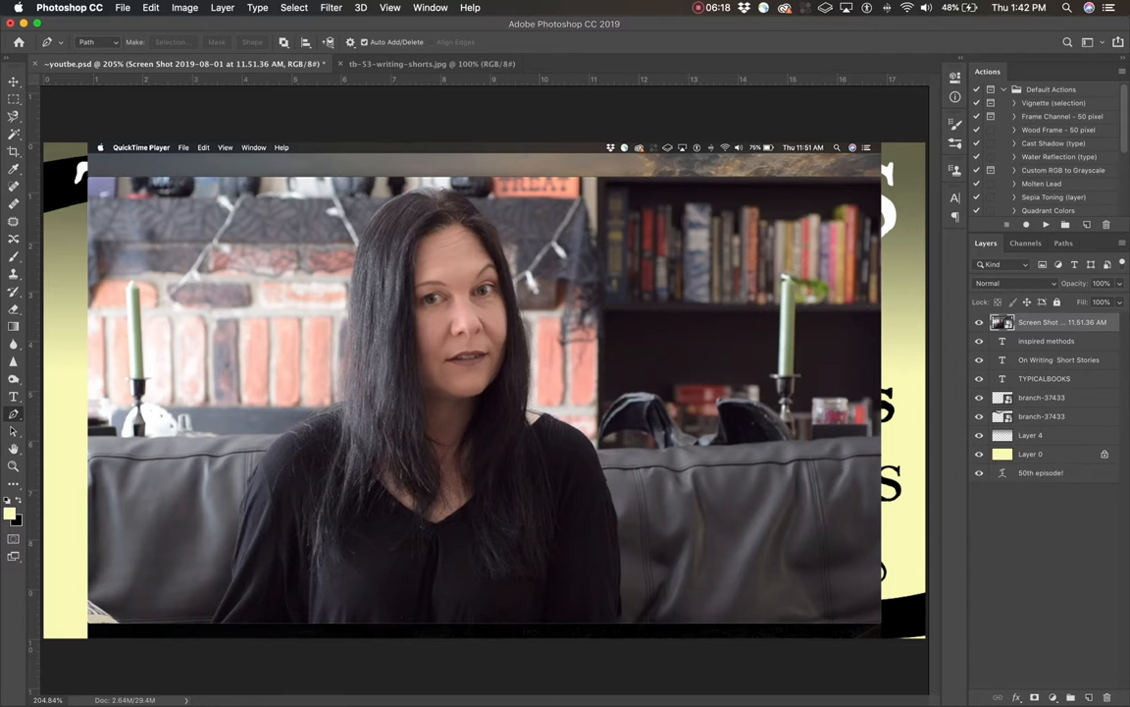
pyautogui.moveTo(1079, 323); pyautogui.dragTo(1107, 696)
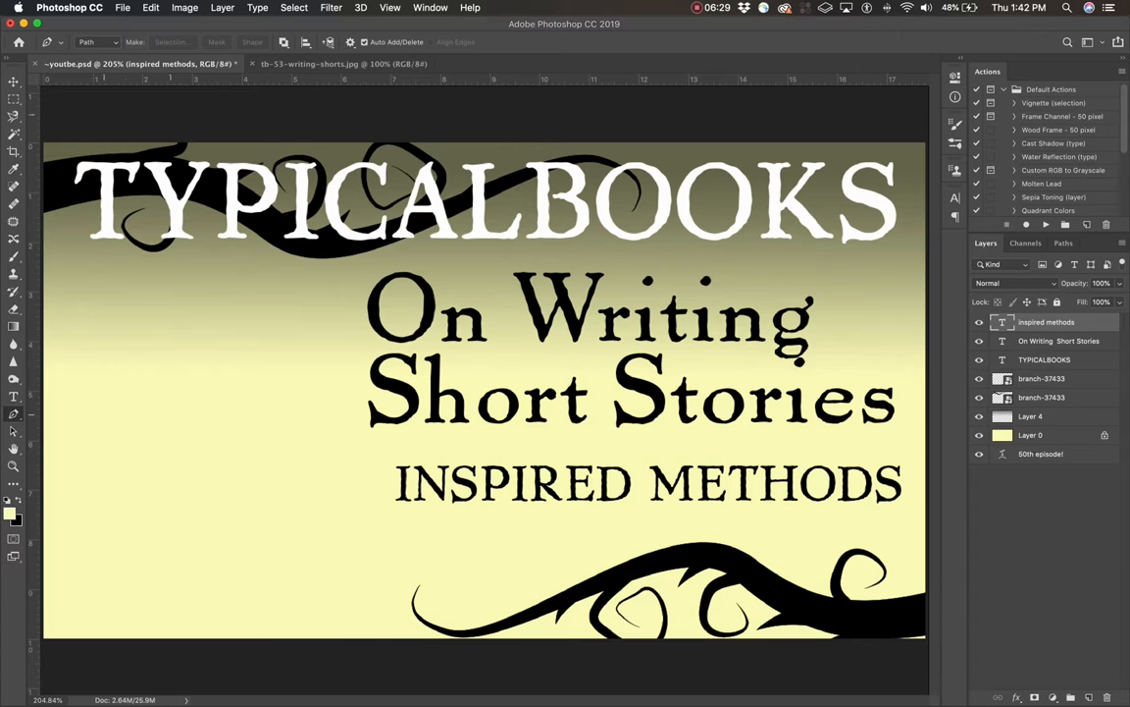
pyautogui.click(151, 7)
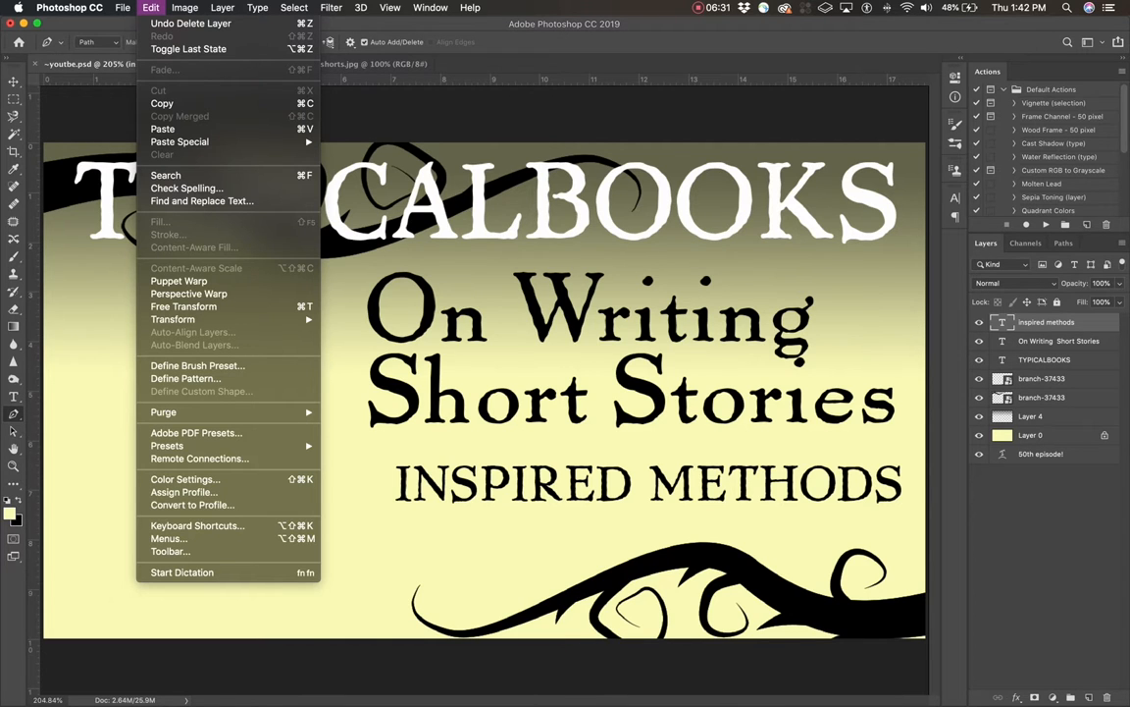
pyautogui.click(162, 129)
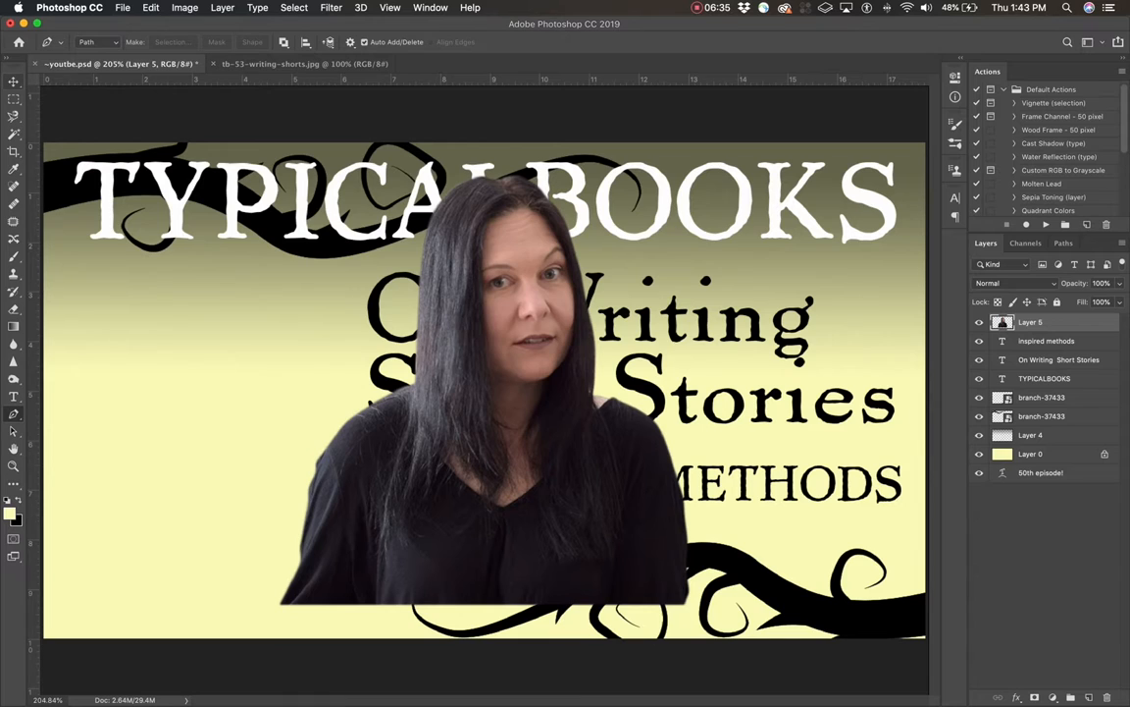
# - Move the woman's cutout into the lower-left corner of the thumbnail with the Move tool, clear of the title text
pyautogui.moveTo(466, 397); pyautogui.dragTo(320, 498)
pyautogui.press('super+z')
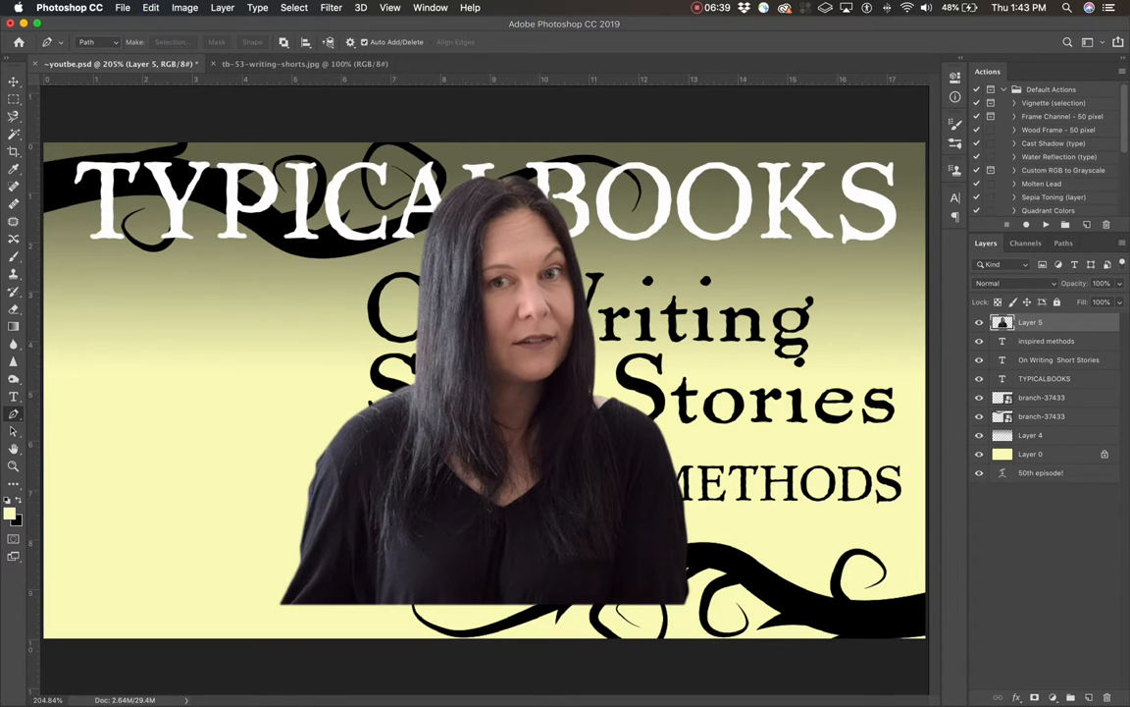
pyautogui.press('v')
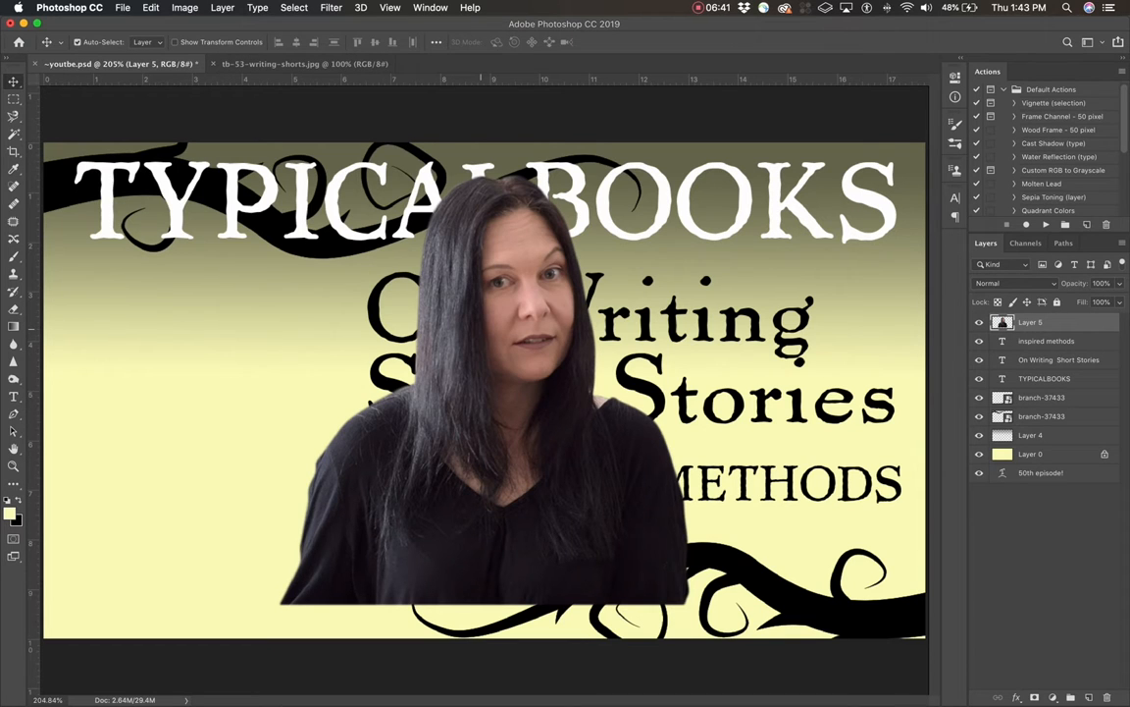
pyautogui.moveTo(489, 287); pyautogui.dragTo(189, 375)
# - Adjust the woman's cutout slightly with Free Transform so it sits beside the "On Writing Short Stories" text
pyautogui.click(184, 7)
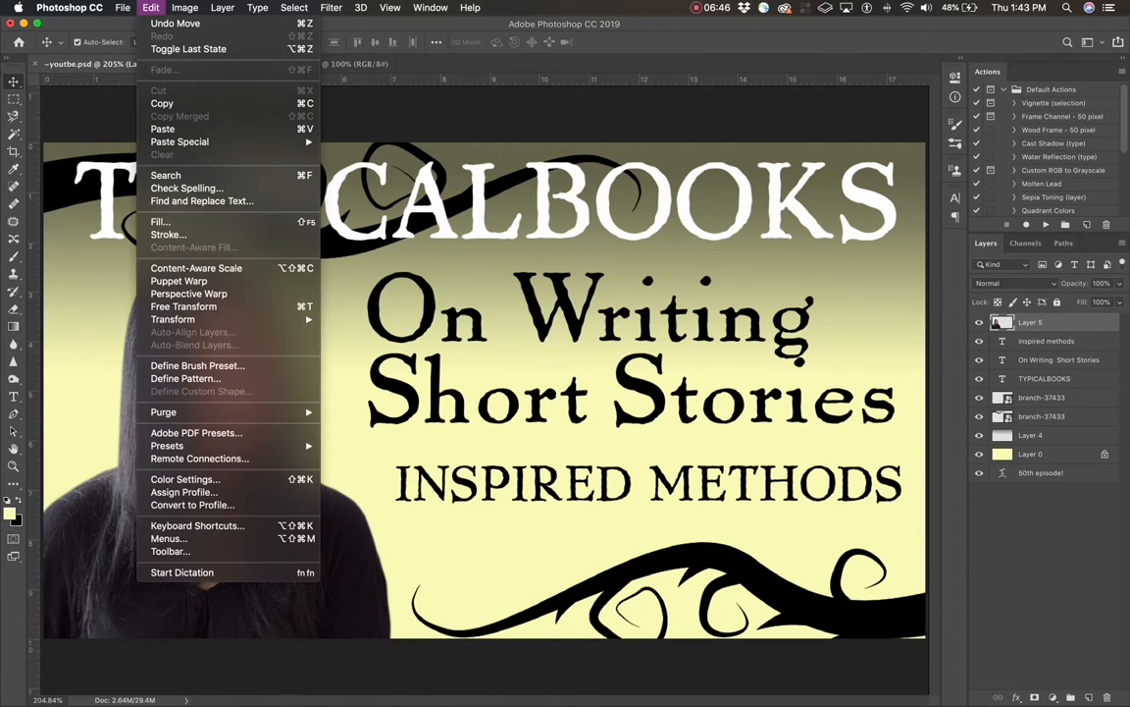
pyautogui.moveTo(226, 319)
pyautogui.click(184, 306)
pyautogui.moveTo(394, 257)
pyautogui.mouseDown()
pyautogui.moveTo(402, 236)
pyautogui.moveTo(378, 248)
pyautogui.moveTo(389, 311)
pyautogui.moveTo(586, 276)
pyautogui.moveTo(336, 315)
pyautogui.moveTo(434, 257)
pyautogui.moveTo(415, 264)
pyautogui.moveTo(402, 243)
pyautogui.mouseUp()
pyautogui.press('Return')
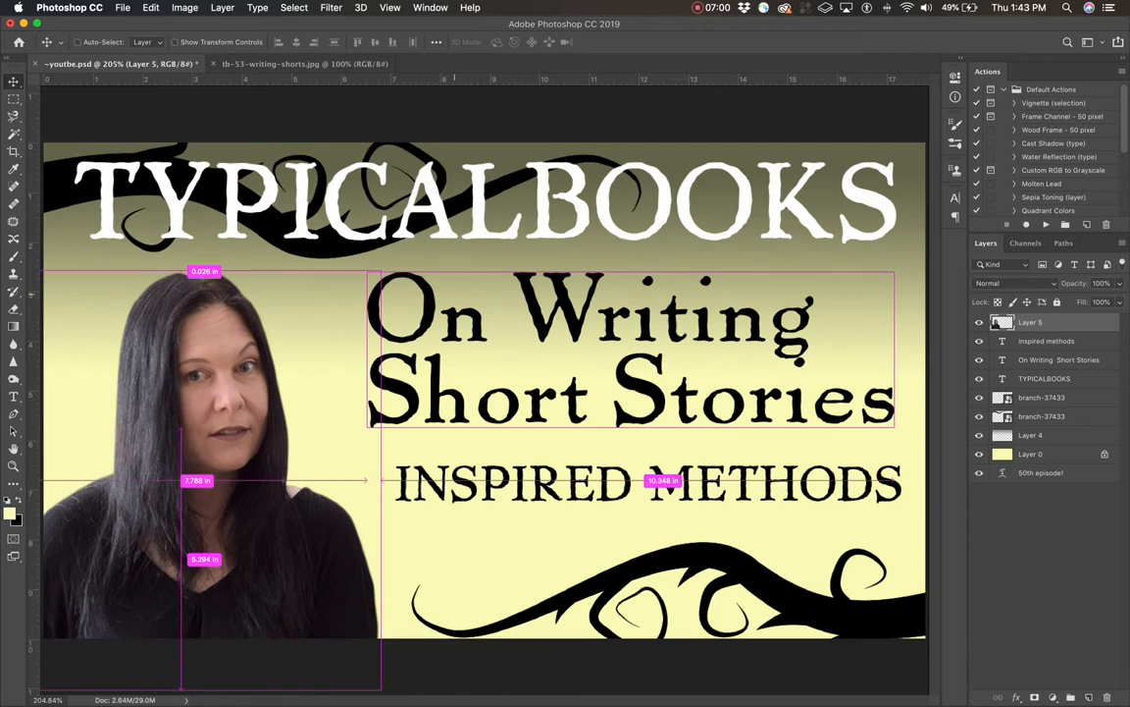